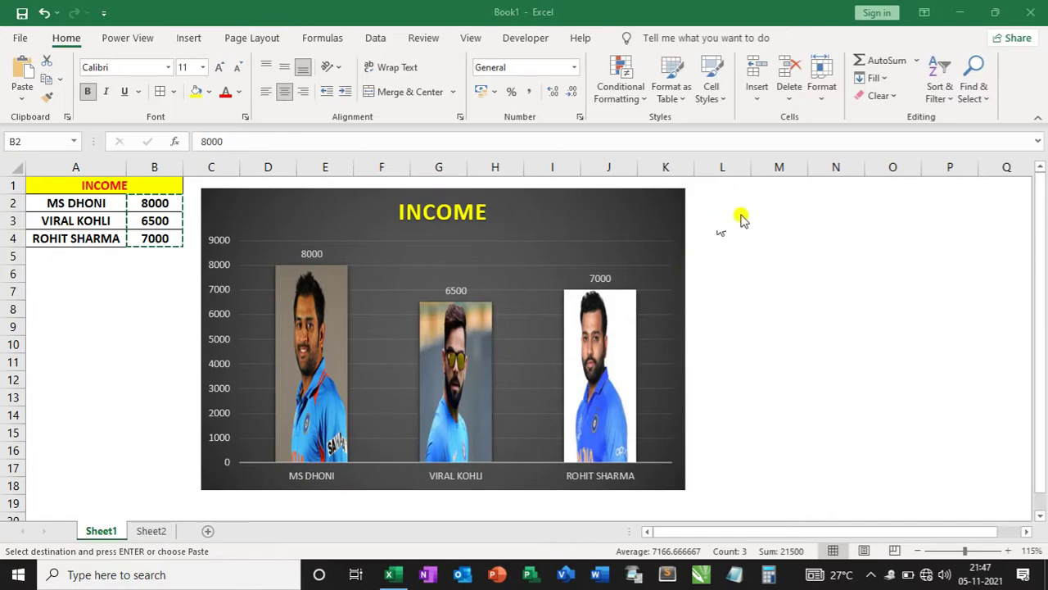
# - Cancel the pending copy and review the income values and finished photo chart on Sheet1
pyautogui.press('Escape')
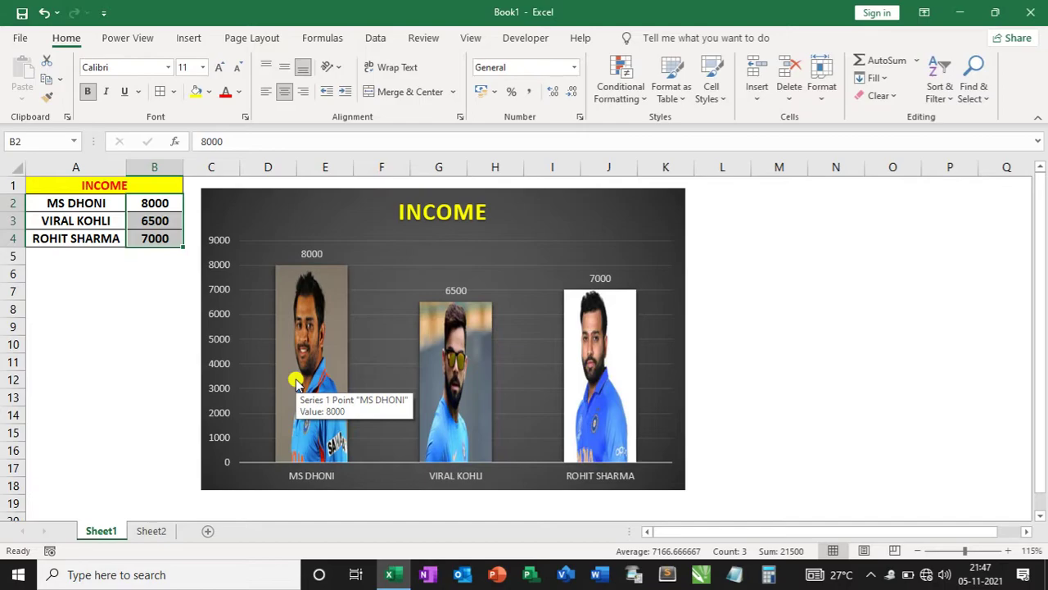
pyautogui.click(65, 342)
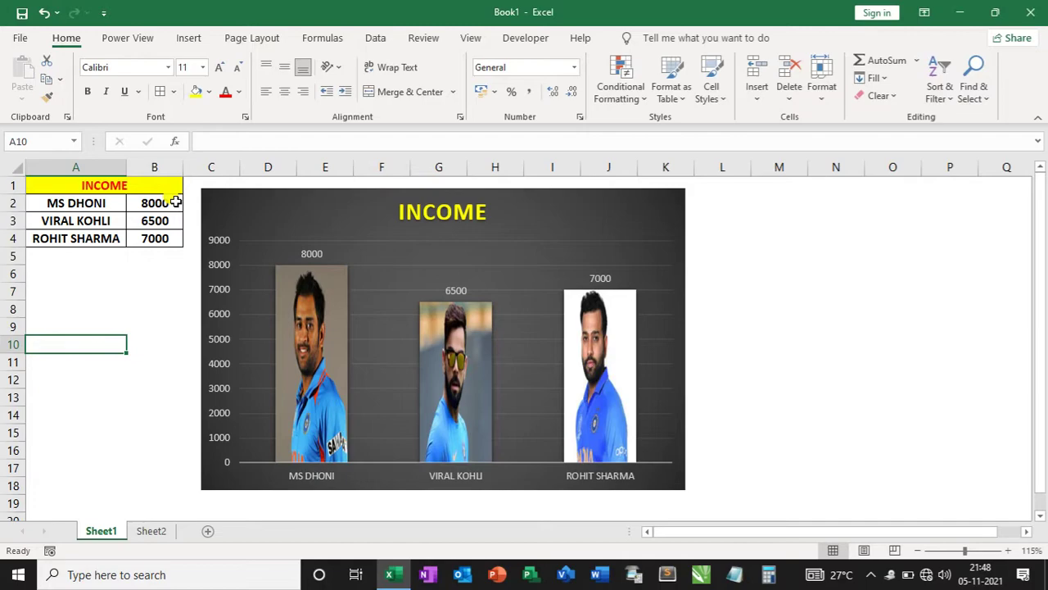
pyautogui.moveTo(166, 206); pyautogui.dragTo(166, 235)
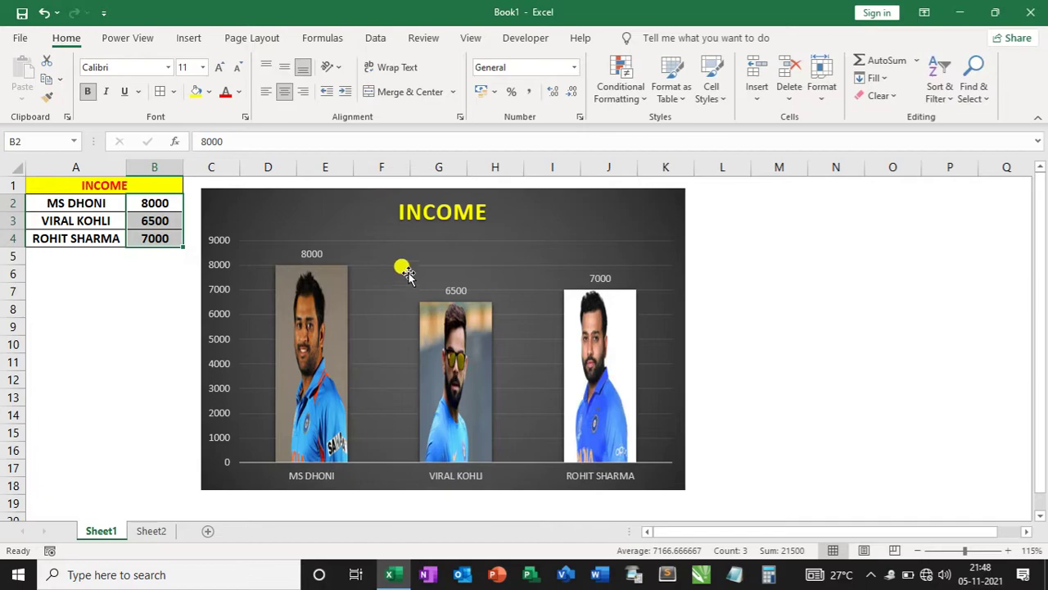
pyautogui.click(629, 211)
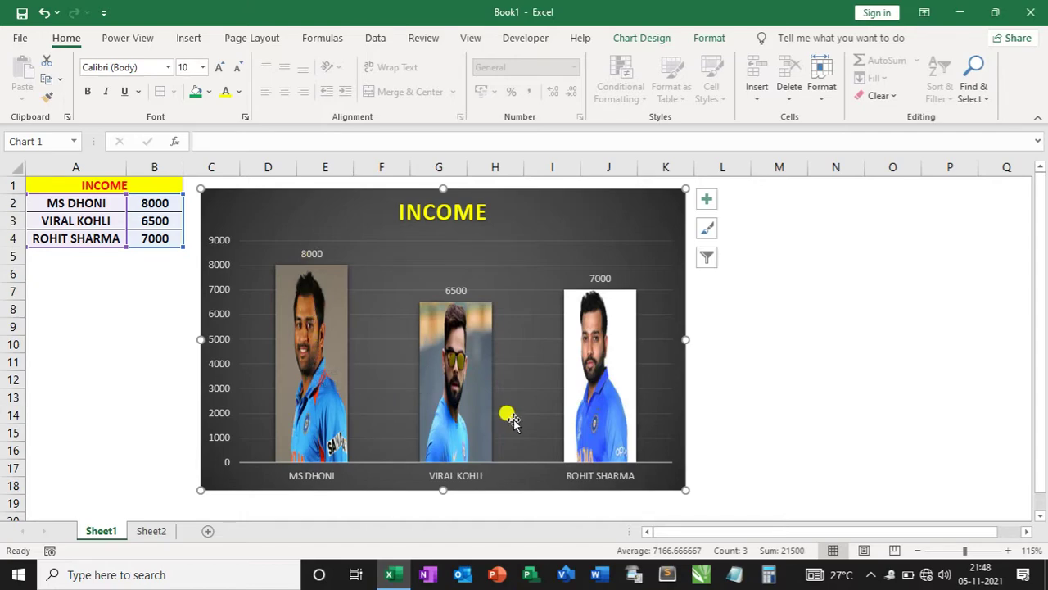
pyautogui.moveTo(599, 390)
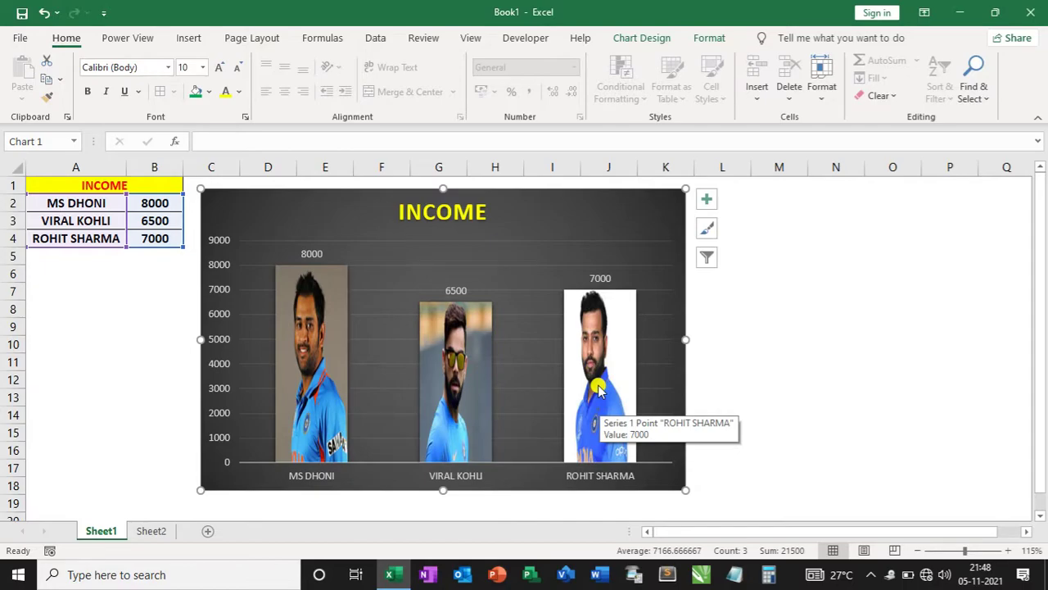
pyautogui.click(765, 325)
# - Insert a trial clustered column chart of A2:B4, delete it, and switch to Sheet2
pyautogui.click(104, 210)
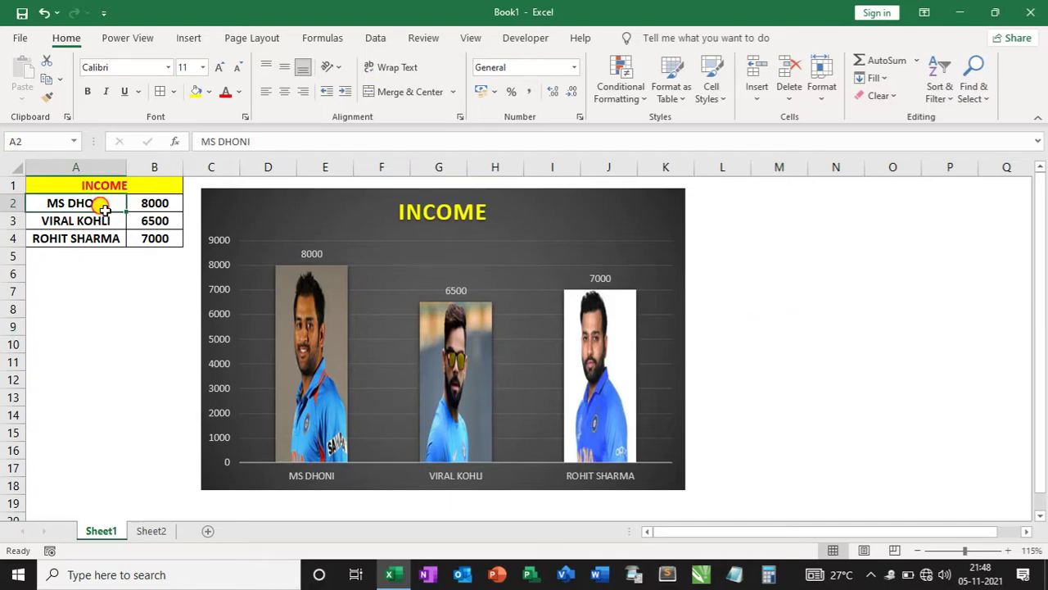
pyautogui.moveTo(104, 209); pyautogui.dragTo(147, 238)
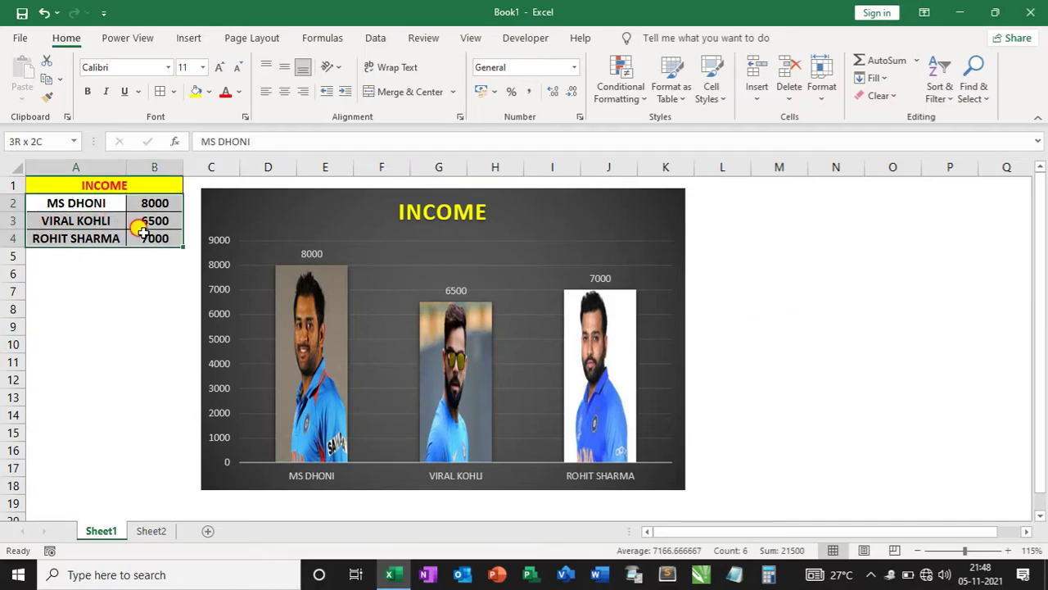
pyautogui.click(190, 38)
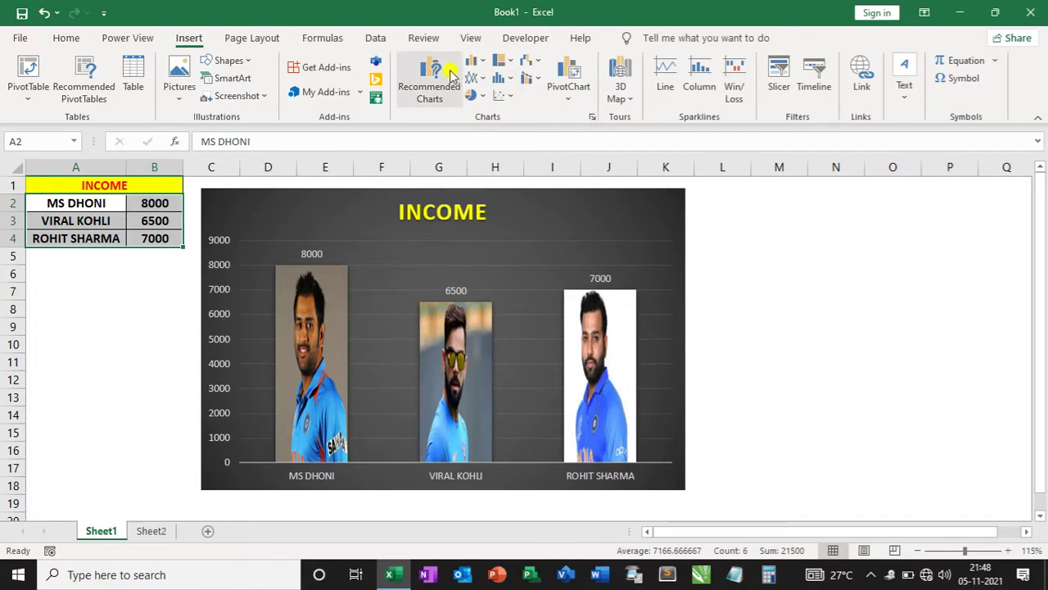
pyautogui.click(477, 65)
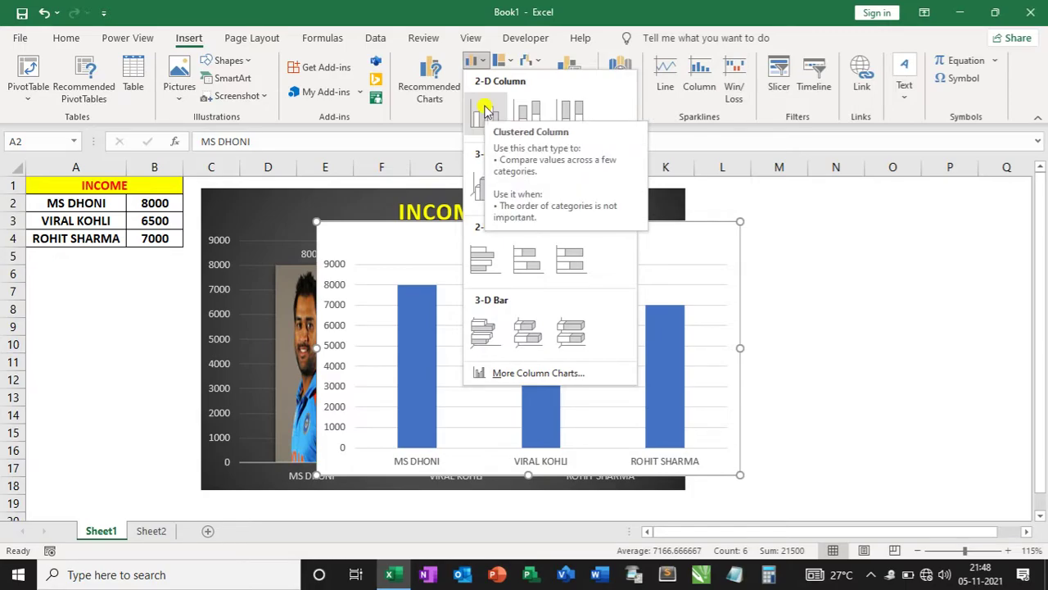
pyautogui.click(485, 110)
pyautogui.moveTo(618, 240)
pyautogui.mouseDown()
pyautogui.moveTo(917, 223)
pyautogui.moveTo(791, 230)
pyautogui.mouseUp()
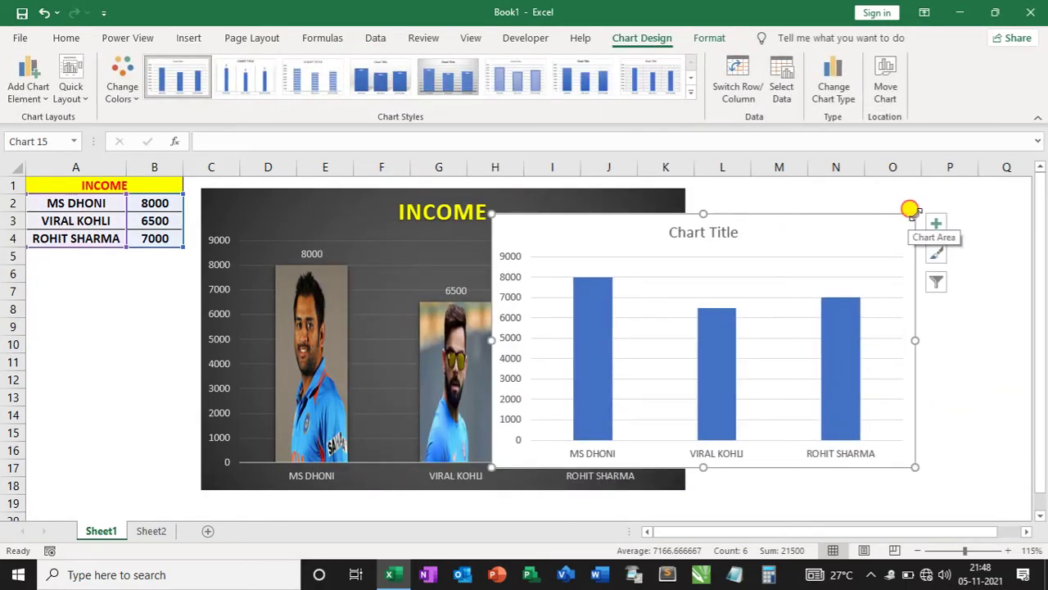
pyautogui.moveTo(909, 217); pyautogui.dragTo(859, 273)
pyautogui.moveTo(796, 297)
pyautogui.mouseDown()
pyautogui.moveTo(895, 232)
pyautogui.moveTo(892, 196)
pyautogui.mouseUp()
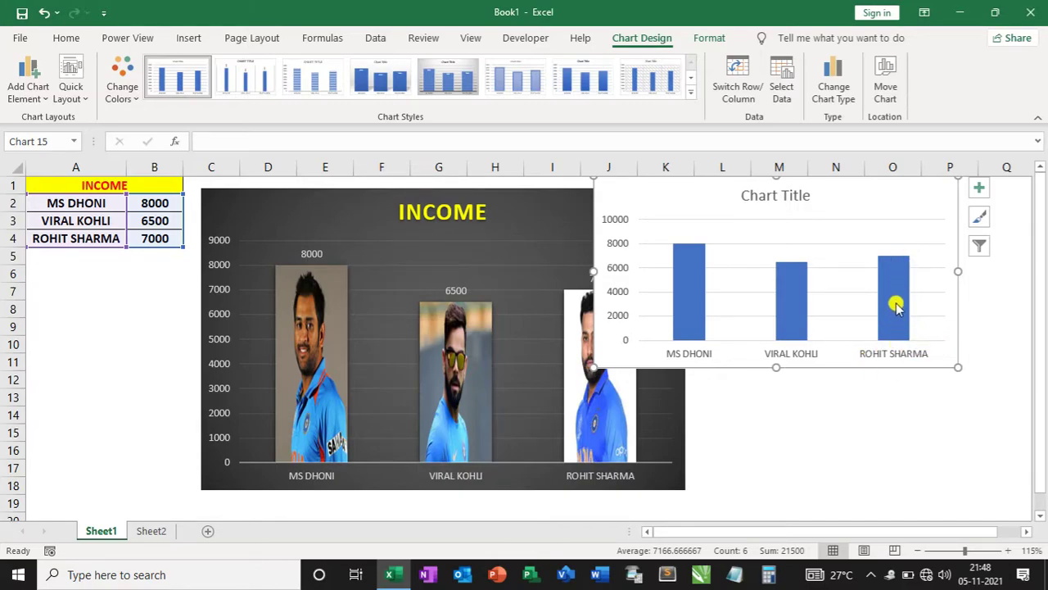
pyautogui.moveTo(894, 297)
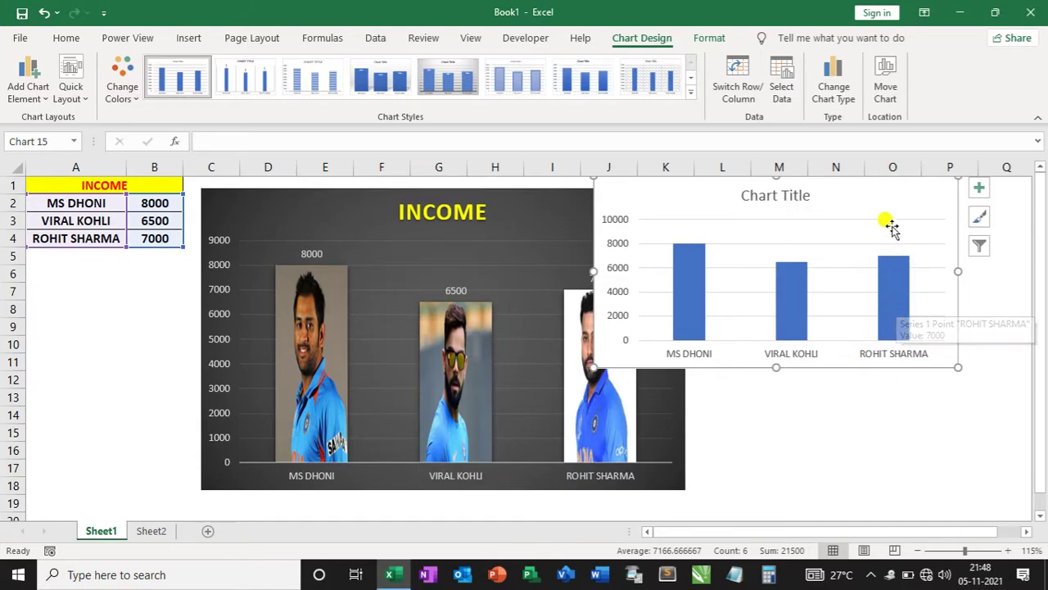
pyautogui.press('Delete')
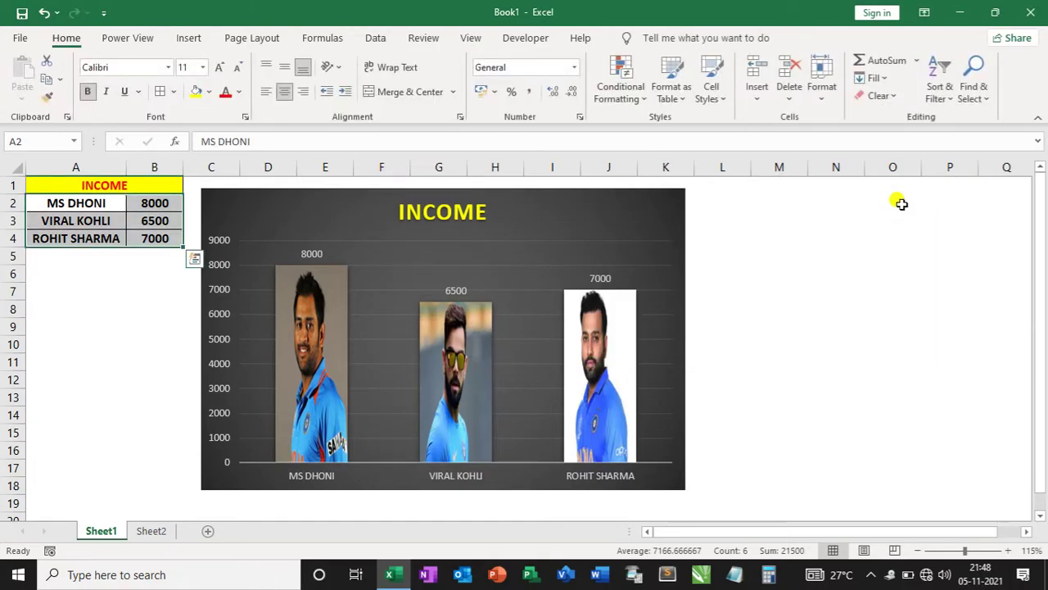
pyautogui.click(146, 530)
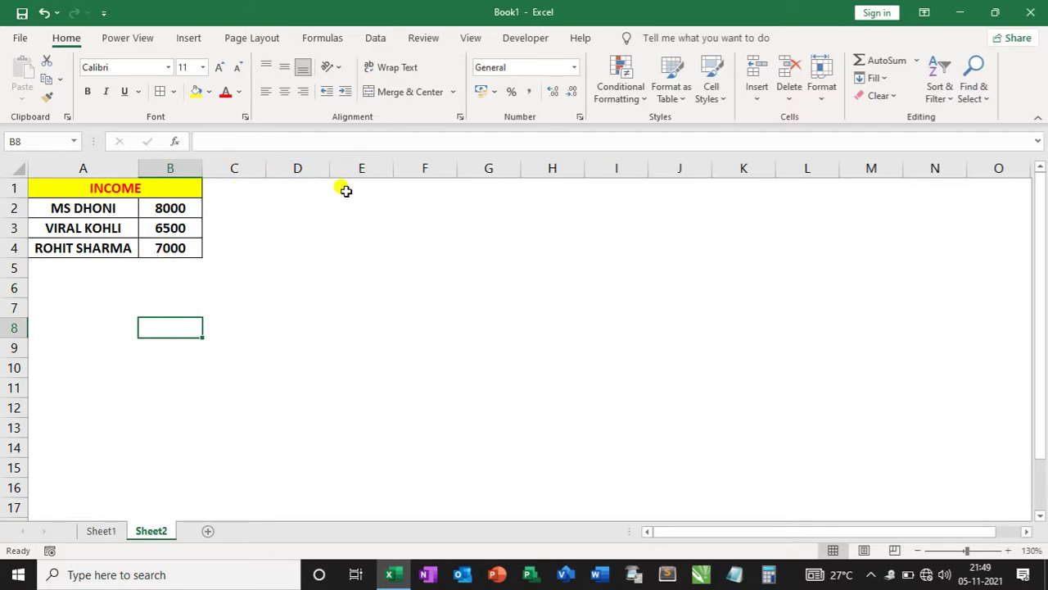
pyautogui.click(190, 37)
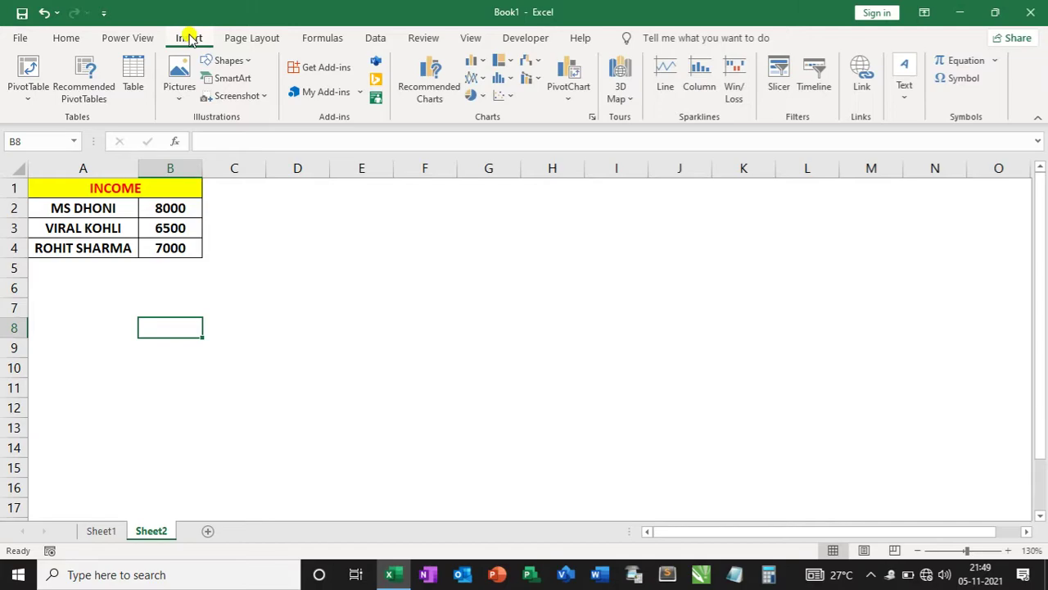
# - Insert kohli3.jpg, the Dhoni image and images (1).jpg from this device onto Sheet2
pyautogui.click(182, 97)
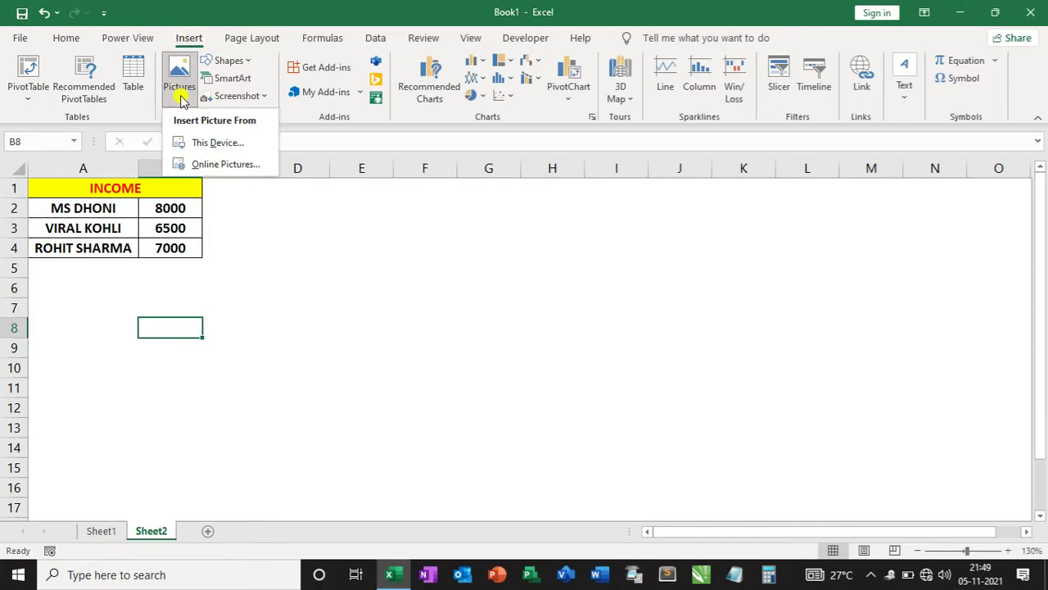
pyautogui.click(224, 142)
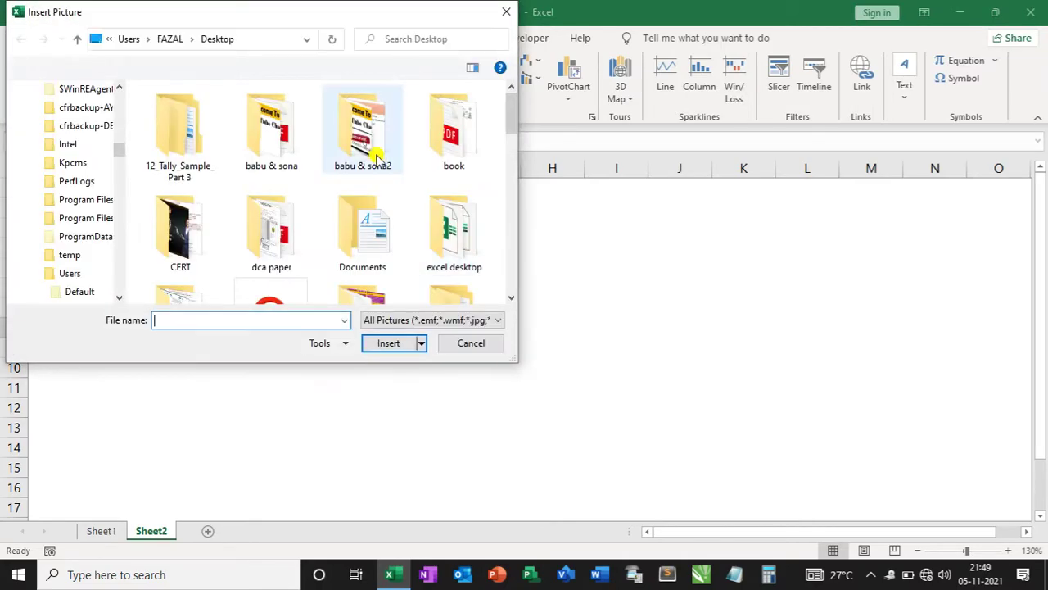
pyautogui.scroll(-5, 376, 160)
pyautogui.scroll(-5, 377, 159)
pyautogui.scroll(-3, 377, 160)
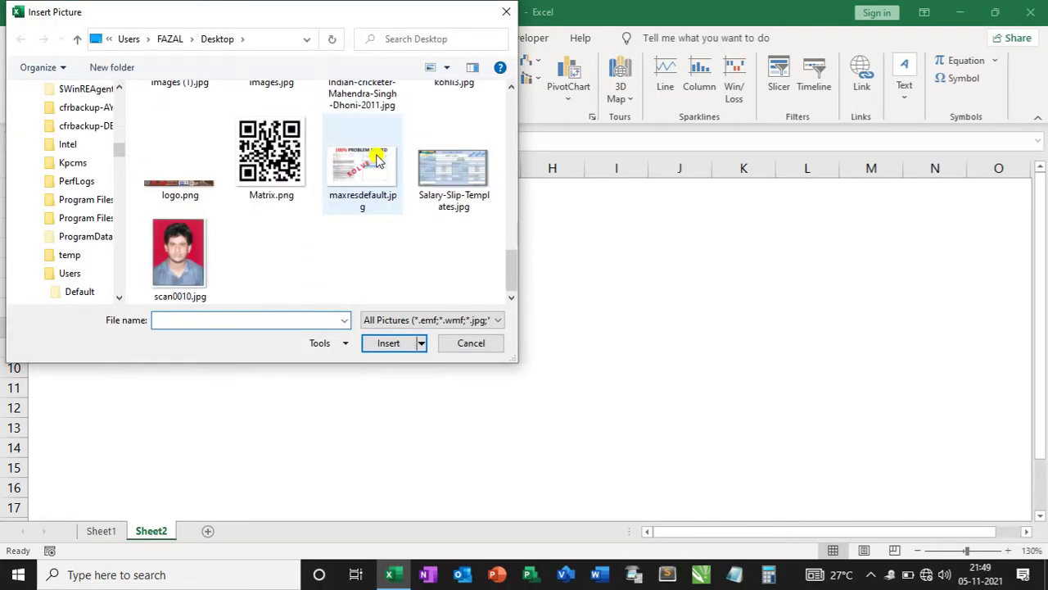
pyautogui.scroll(3, 377, 160)
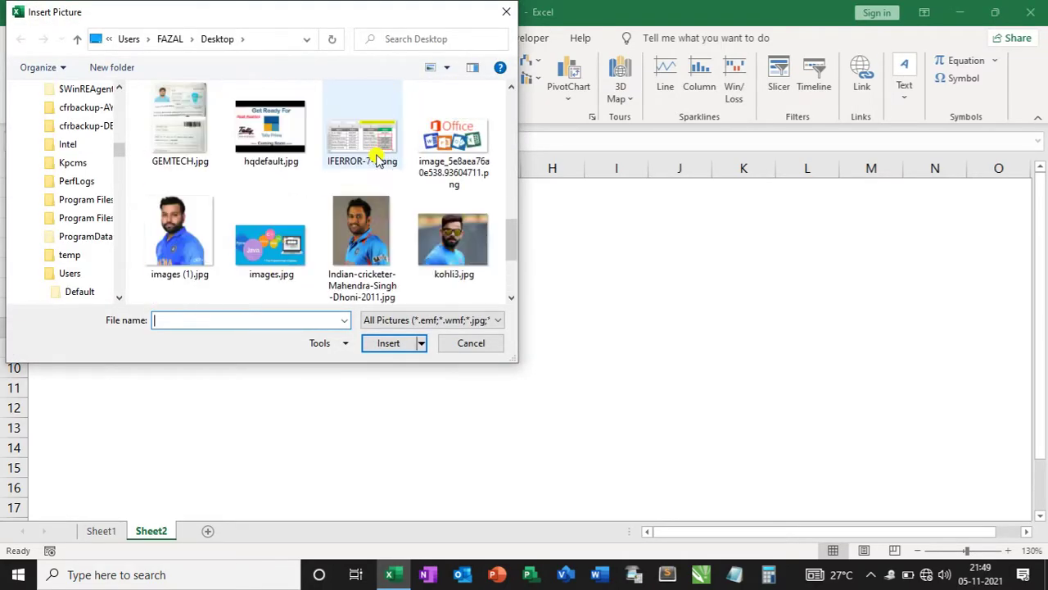
pyautogui.click(470, 257)
pyautogui.keyDown('ctrl'); pyautogui.click(369, 246); pyautogui.keyUp('ctrl')
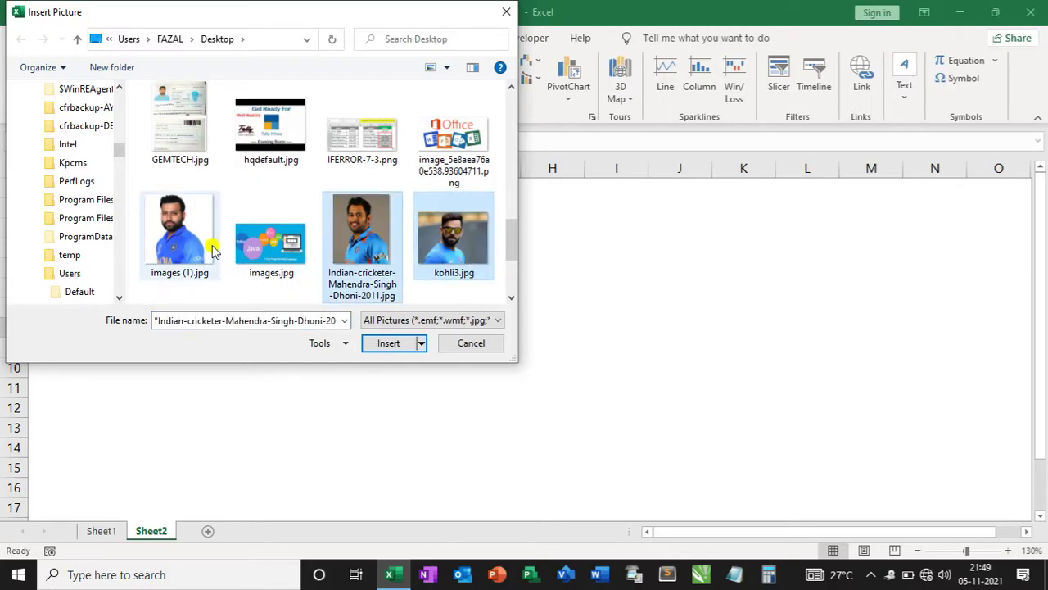
pyautogui.keyDown('ctrl'); pyautogui.click(211, 246); pyautogui.keyUp('ctrl')
pyautogui.click(384, 344)
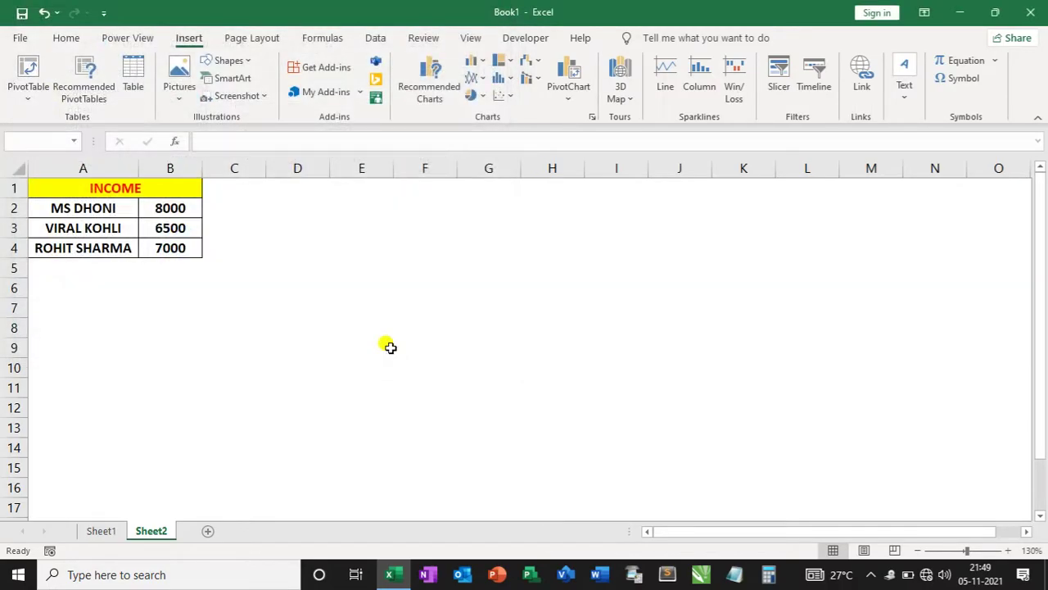
# - Shrink the Kohli picture and place it near the top of the sheet
pyautogui.scroll(-3, 475, 385)
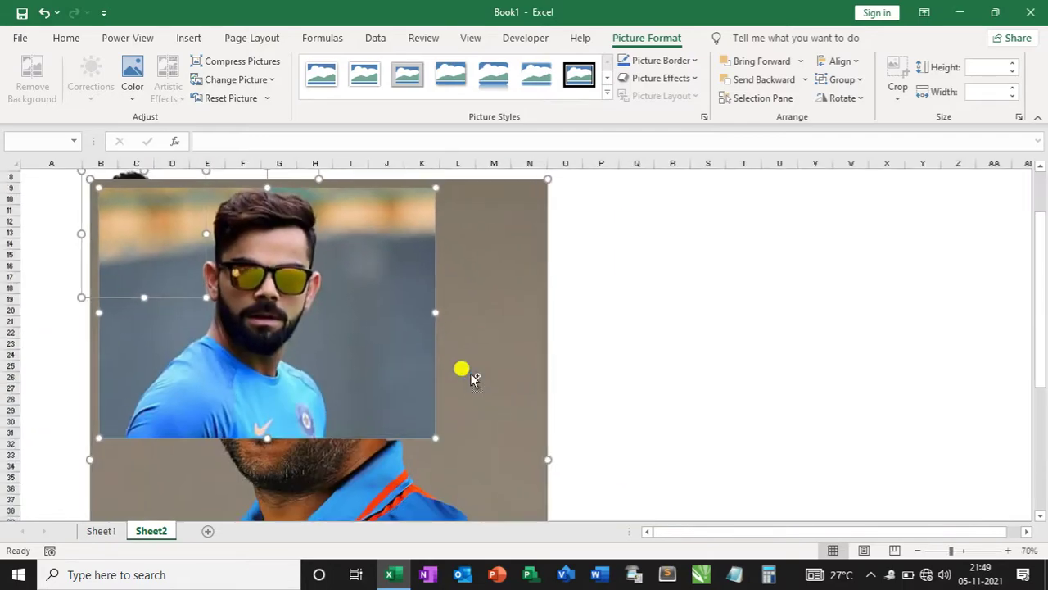
pyautogui.scroll(-1, 468, 374)
pyautogui.click(712, 303)
pyautogui.click(285, 307)
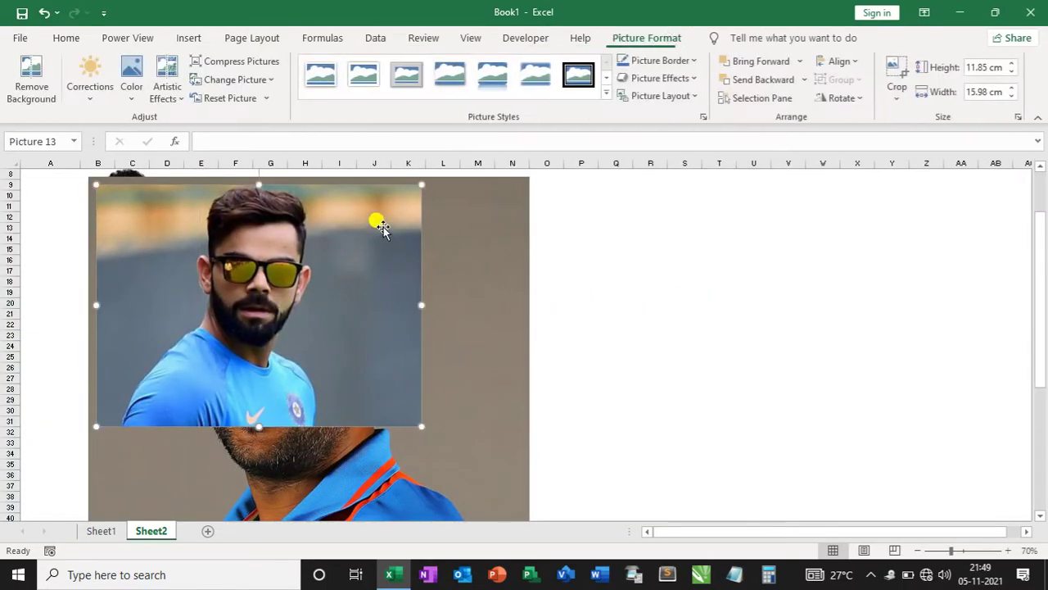
pyautogui.moveTo(421, 186); pyautogui.dragTo(262, 302)
pyautogui.scroll(3, 248, 366)
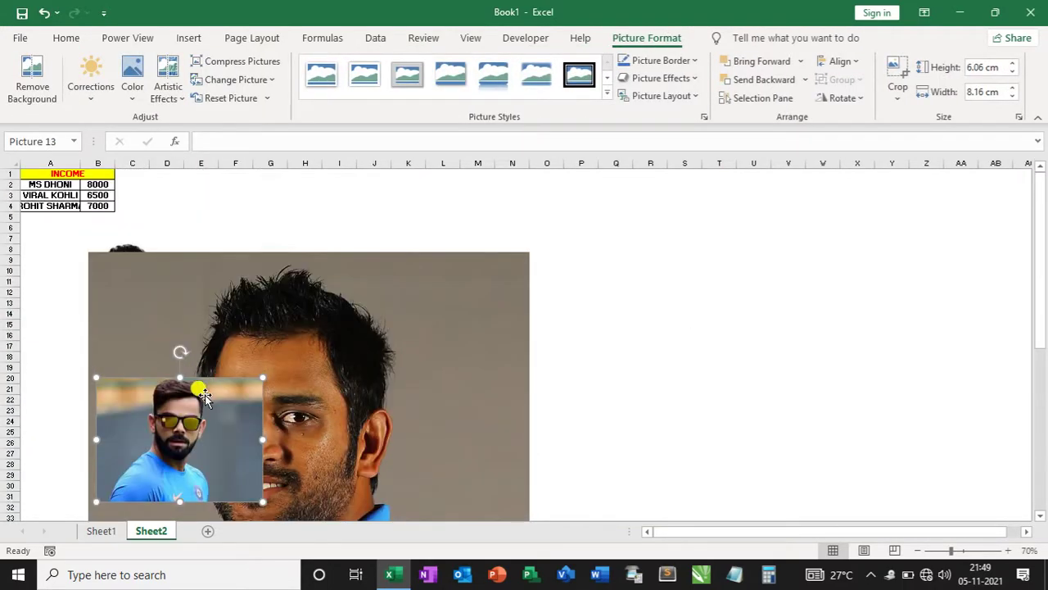
pyautogui.moveTo(248, 368)
pyautogui.mouseDown()
pyautogui.moveTo(315, 187)
pyautogui.moveTo(233, 262)
pyautogui.moveTo(182, 182)
pyautogui.mouseUp()
# - Shrink the Dhoni picture and place it beside the Kohli picture
pyautogui.click(441, 300)
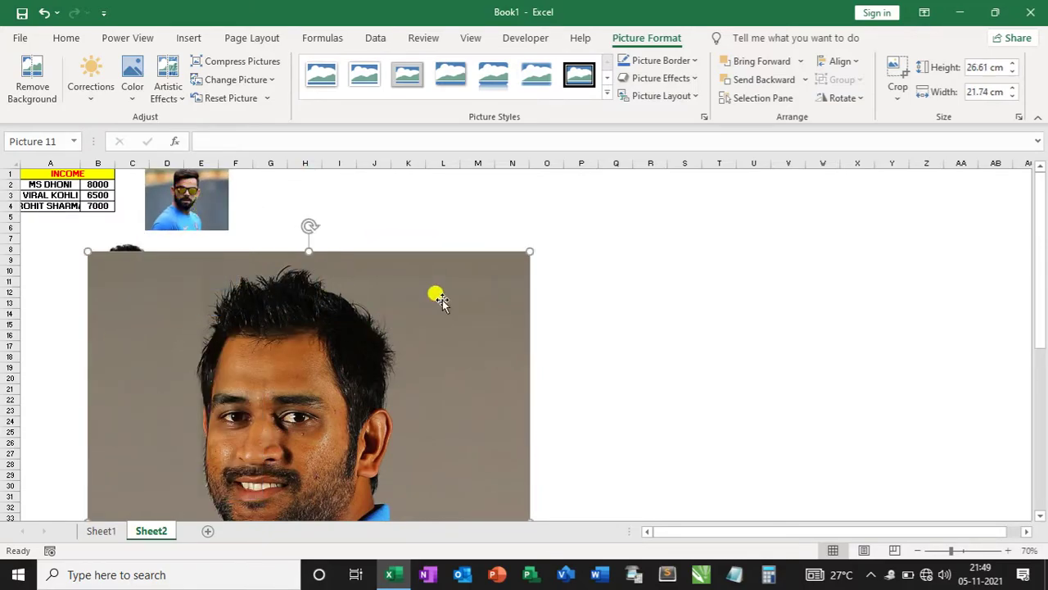
pyautogui.moveTo(529, 251); pyautogui.dragTo(372, 447)
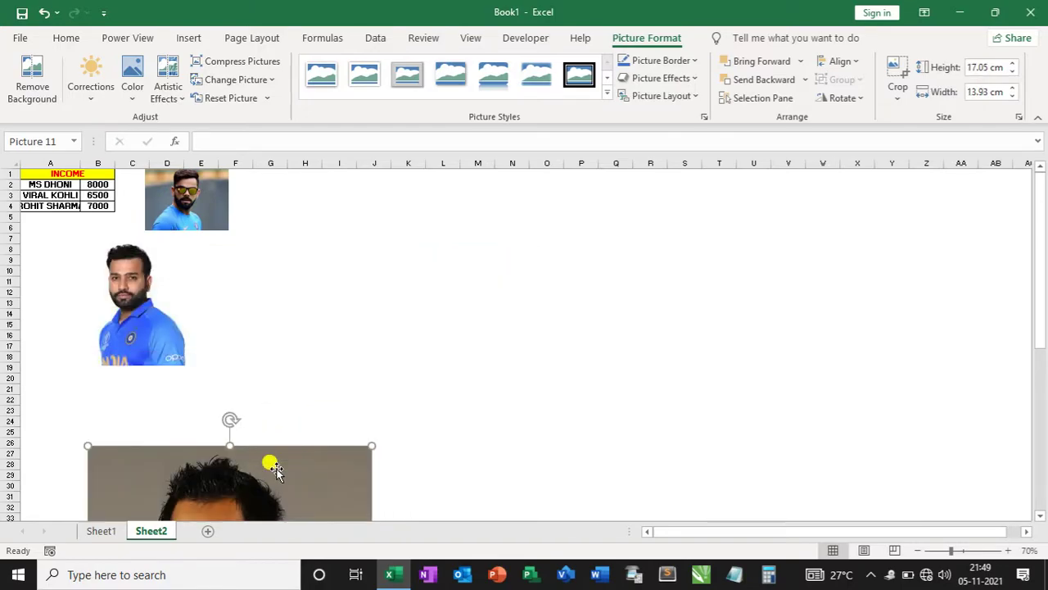
pyautogui.moveTo(275, 469); pyautogui.dragTo(434, 270)
pyautogui.moveTo(533, 247); pyautogui.dragTo(443, 447)
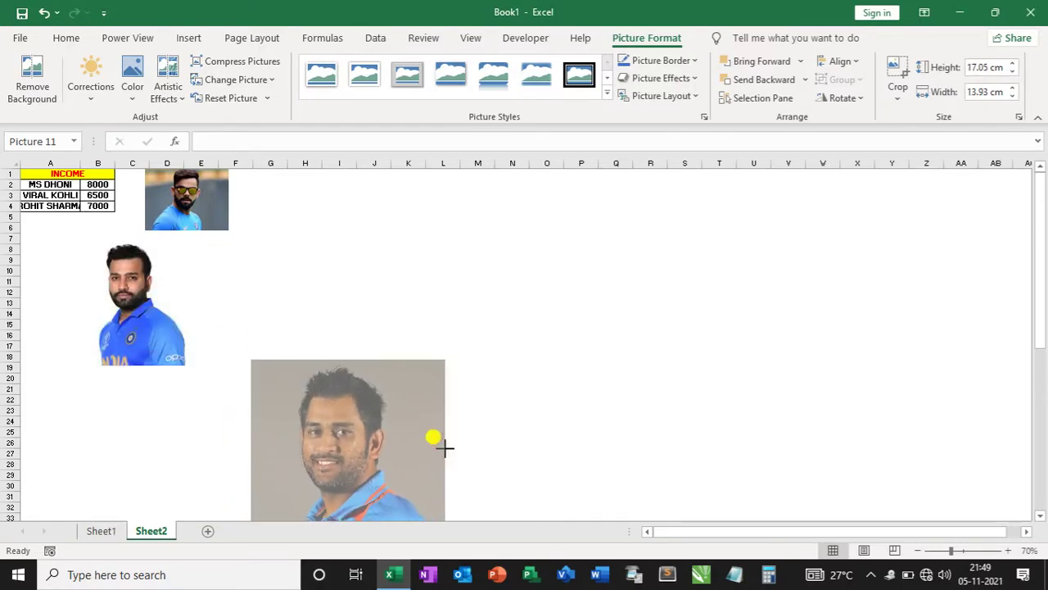
pyautogui.moveTo(363, 393); pyautogui.dragTo(387, 269)
pyautogui.moveTo(475, 401); pyautogui.dragTo(360, 272)
pyautogui.moveTo(332, 220); pyautogui.dragTo(278, 238)
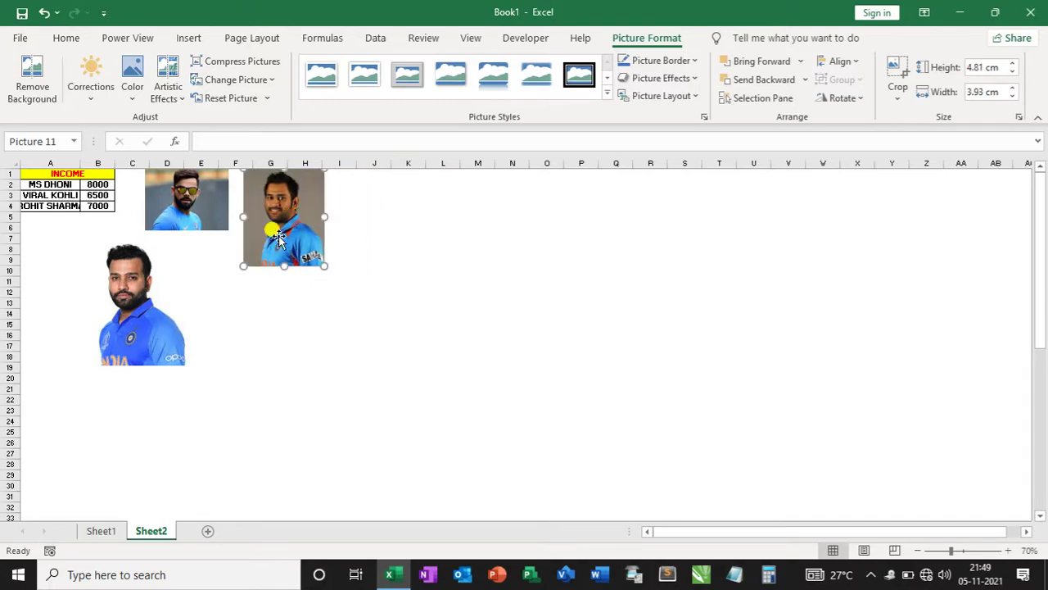
# - Shrink the Rohit picture and move it beside the Dhoni picture
pyautogui.click(153, 262)
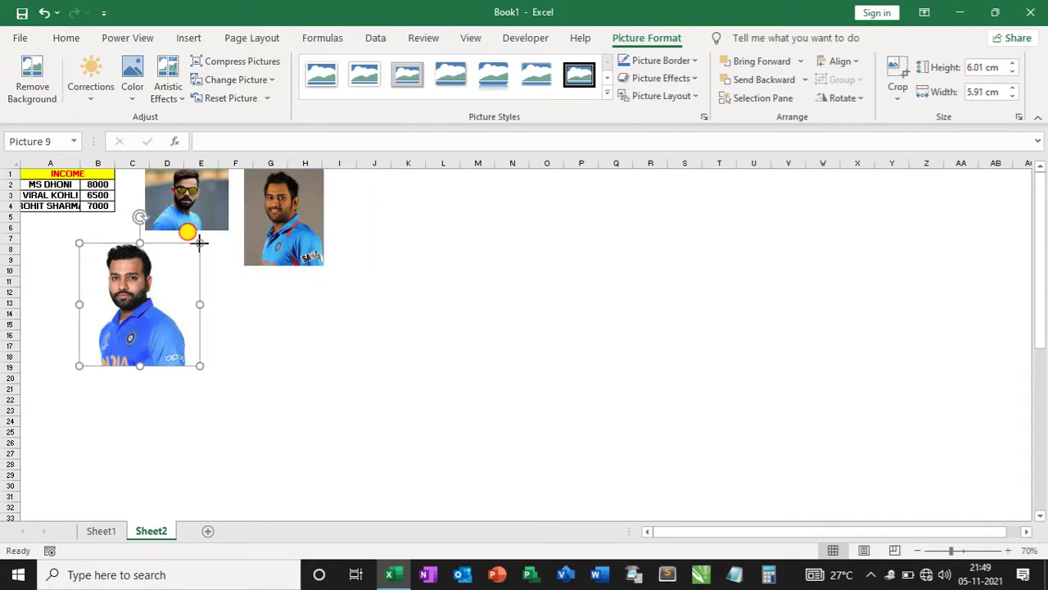
pyautogui.moveTo(200, 243); pyautogui.dragTo(168, 276)
pyautogui.moveTo(138, 316); pyautogui.dragTo(399, 210)
pyautogui.click(352, 370)
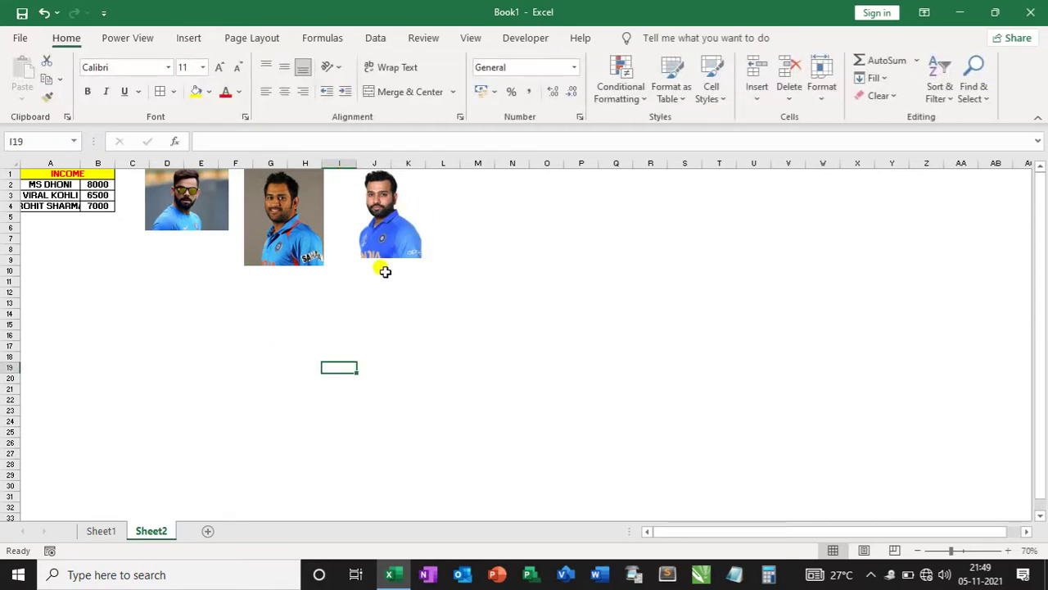
# - Shorten the Dhoni, Rohit and Kohli photos to end near row 4, then select A2:B4
pyautogui.keyDown('ctrl'); pyautogui.scroll(1, 82, 335); pyautogui.keyUp('ctrl')
pyautogui.keyDown('ctrl'); pyautogui.scroll(2, 82, 335); pyautogui.keyUp('ctrl')
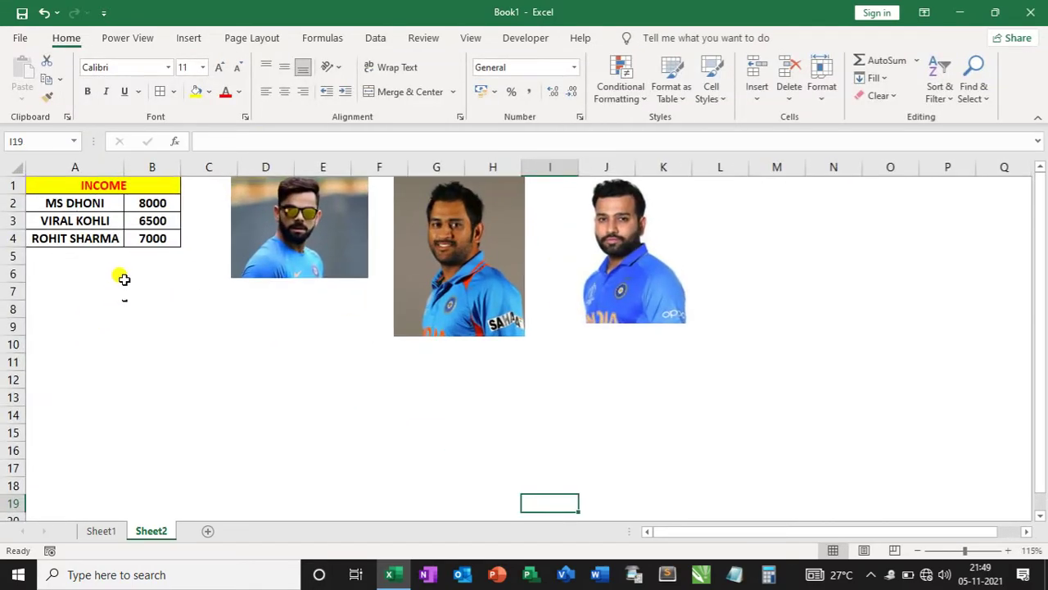
pyautogui.moveTo(97, 202); pyautogui.dragTo(153, 238)
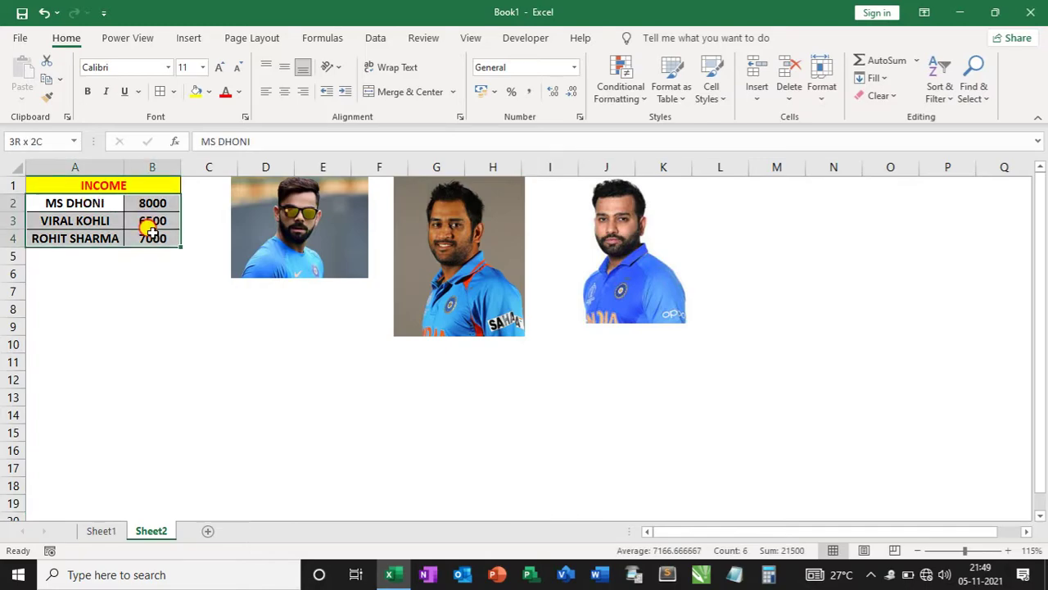
pyautogui.click(463, 254)
pyautogui.moveTo(459, 336); pyautogui.dragTo(455, 248)
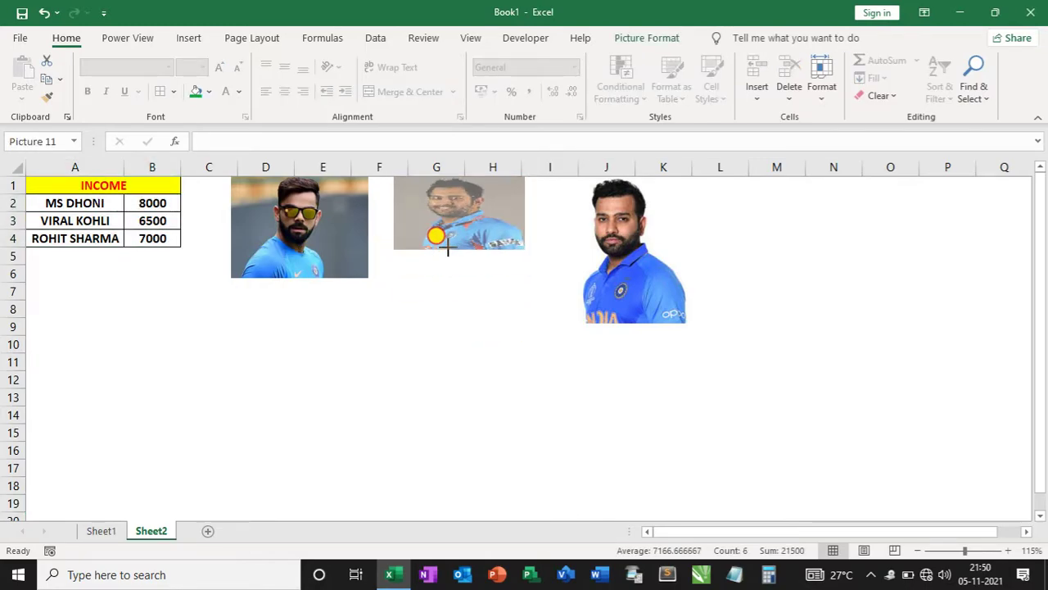
pyautogui.click(586, 262)
pyautogui.moveTo(632, 322); pyautogui.dragTo(620, 269)
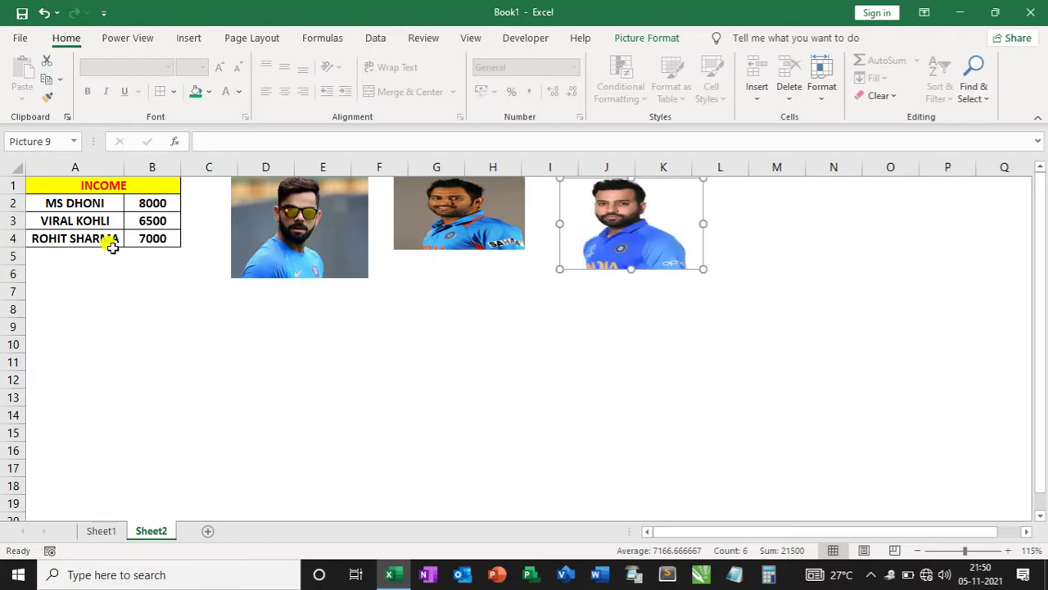
pyautogui.click(251, 219)
pyautogui.moveTo(297, 277); pyautogui.dragTo(298, 267)
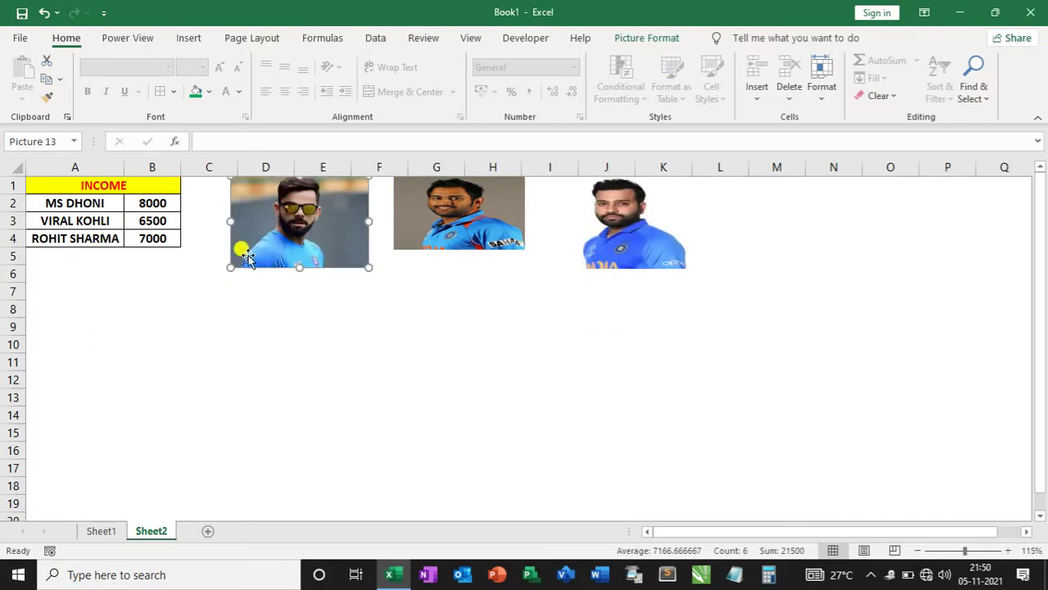
pyautogui.click(168, 324)
pyautogui.moveTo(77, 203)
pyautogui.mouseDown()
pyautogui.moveTo(141, 218)
pyautogui.moveTo(145, 236)
pyautogui.mouseUp()
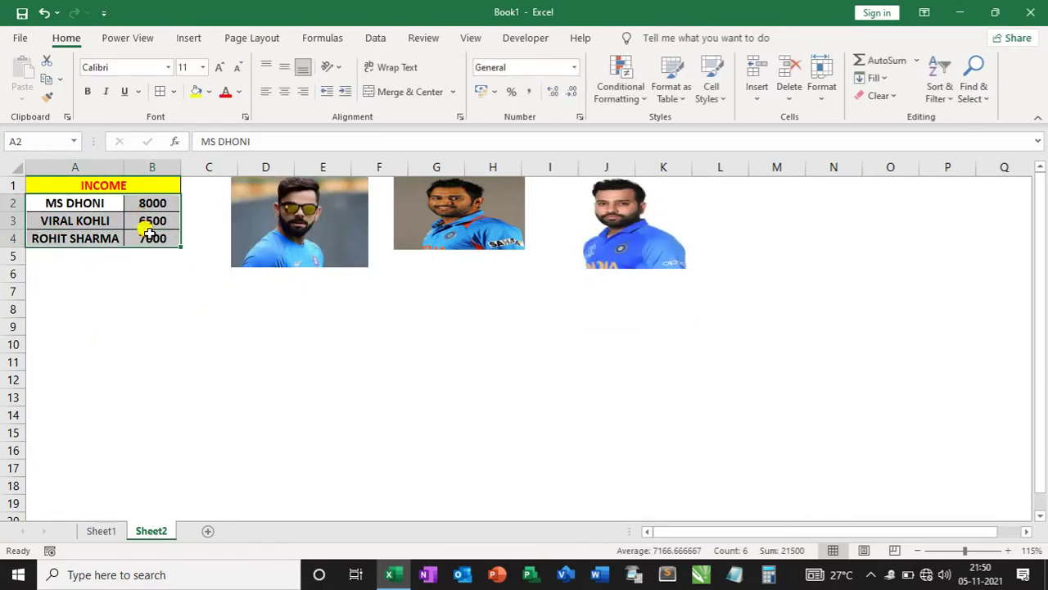
# - Insert a clustered column chart of the incomes and enlarge it below the photos
pyautogui.click(190, 39)
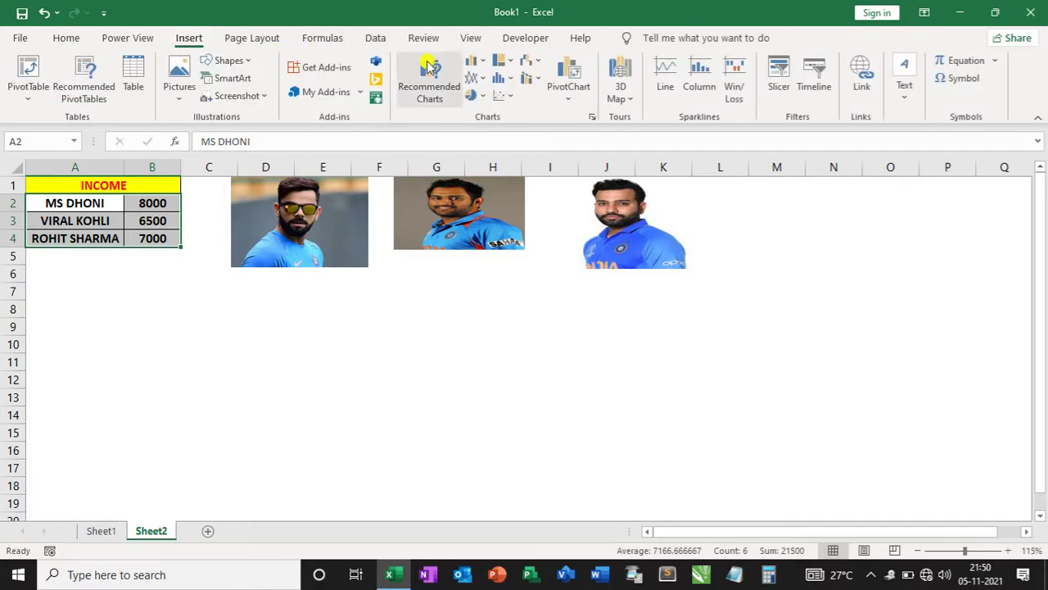
pyautogui.click(480, 59)
pyautogui.click(484, 117)
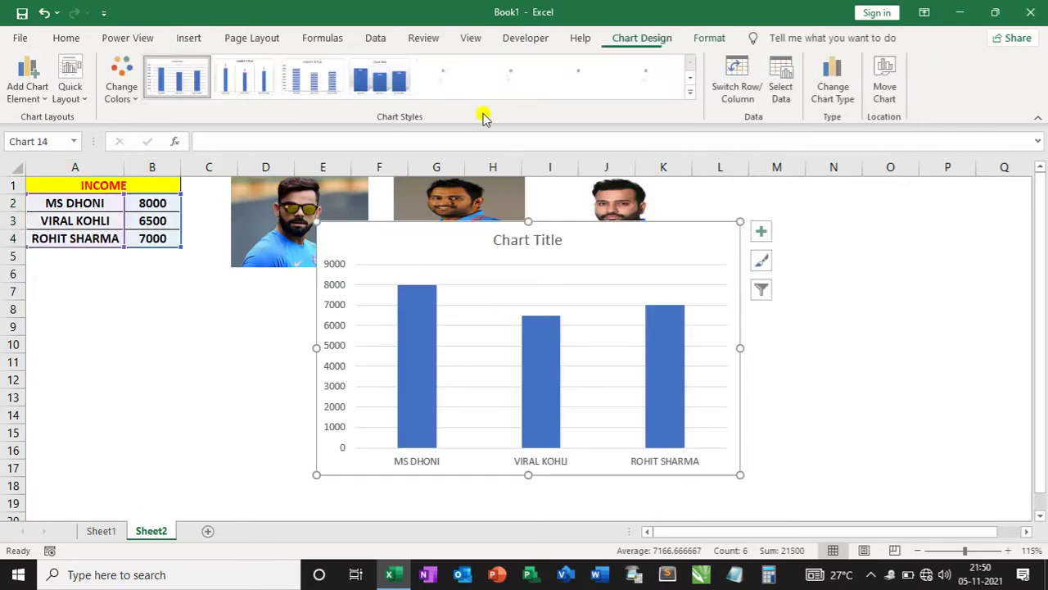
pyautogui.moveTo(647, 236); pyautogui.dragTo(608, 261)
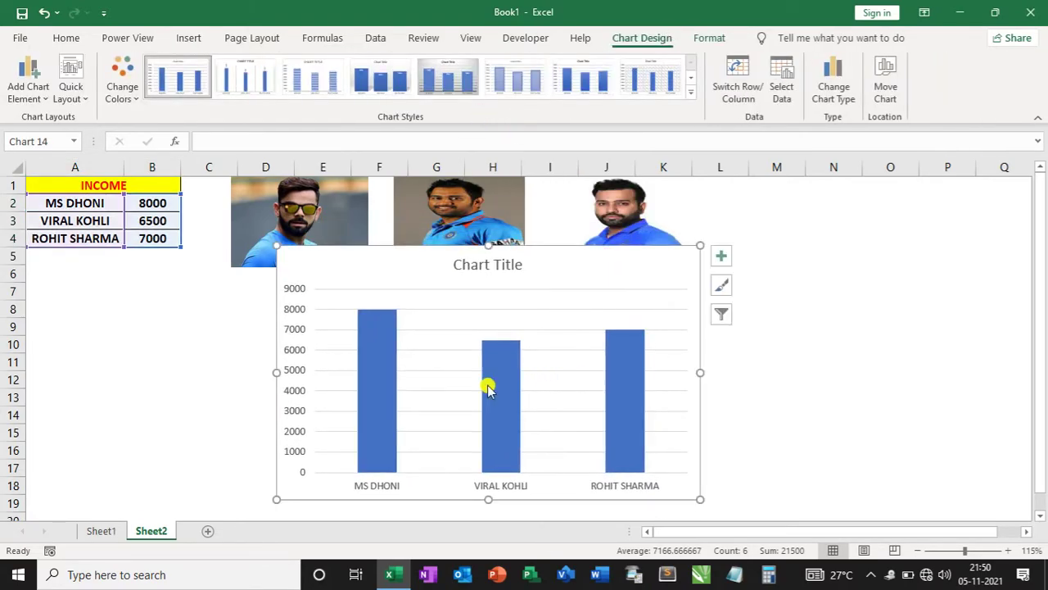
pyautogui.moveTo(696, 369); pyautogui.dragTo(767, 371)
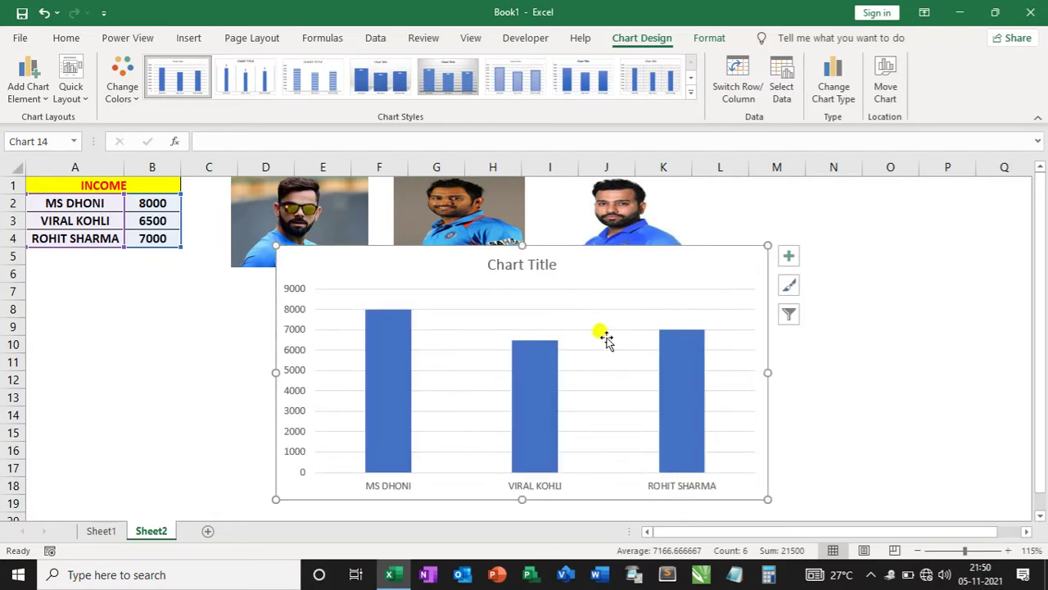
pyautogui.moveTo(522, 244); pyautogui.dragTo(522, 214)
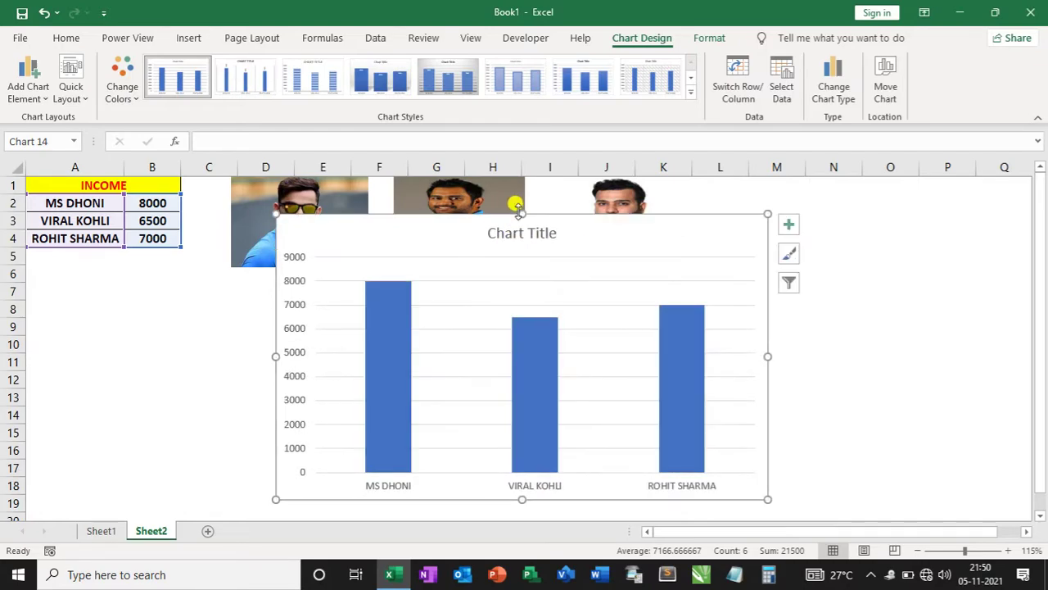
# - Apply a dark chart style and compare it with the example chart on Sheet1
pyautogui.click(690, 92)
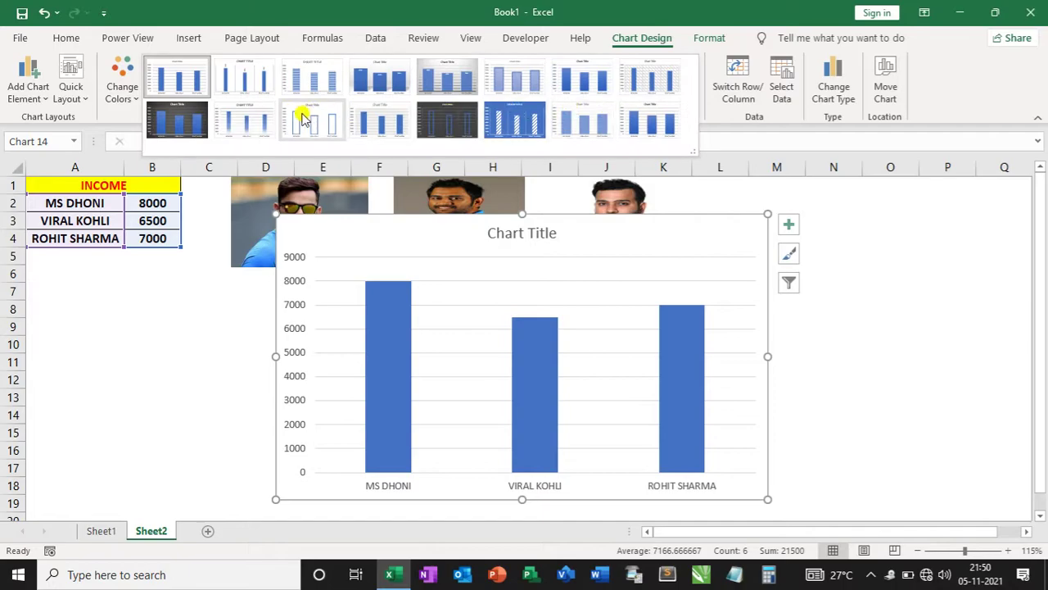
pyautogui.click(187, 122)
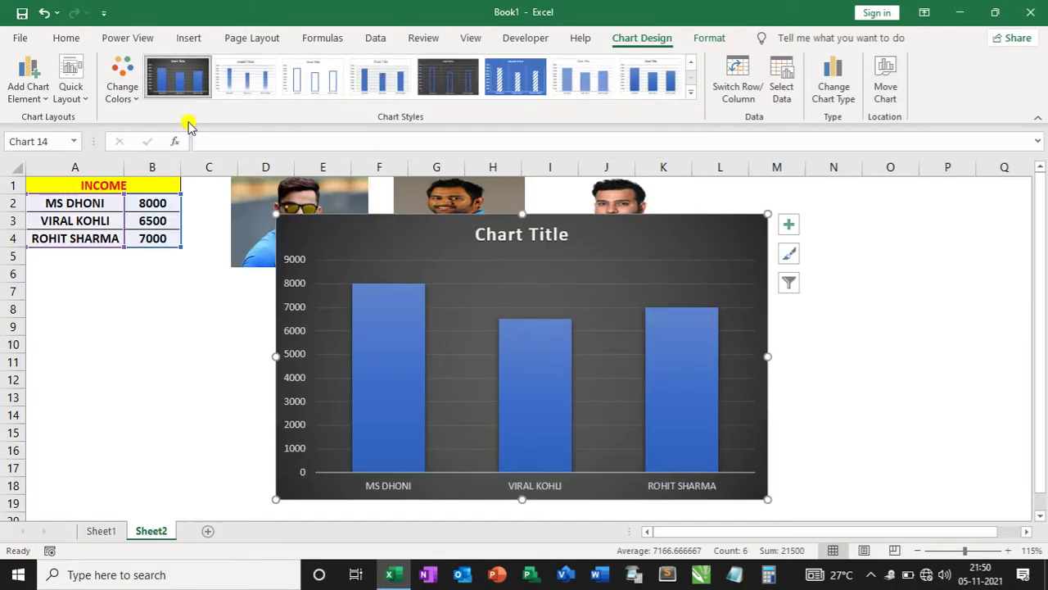
pyautogui.click(95, 530)
# - Back on Sheet2, replace the chart title with INCOME
pyautogui.click(147, 531)
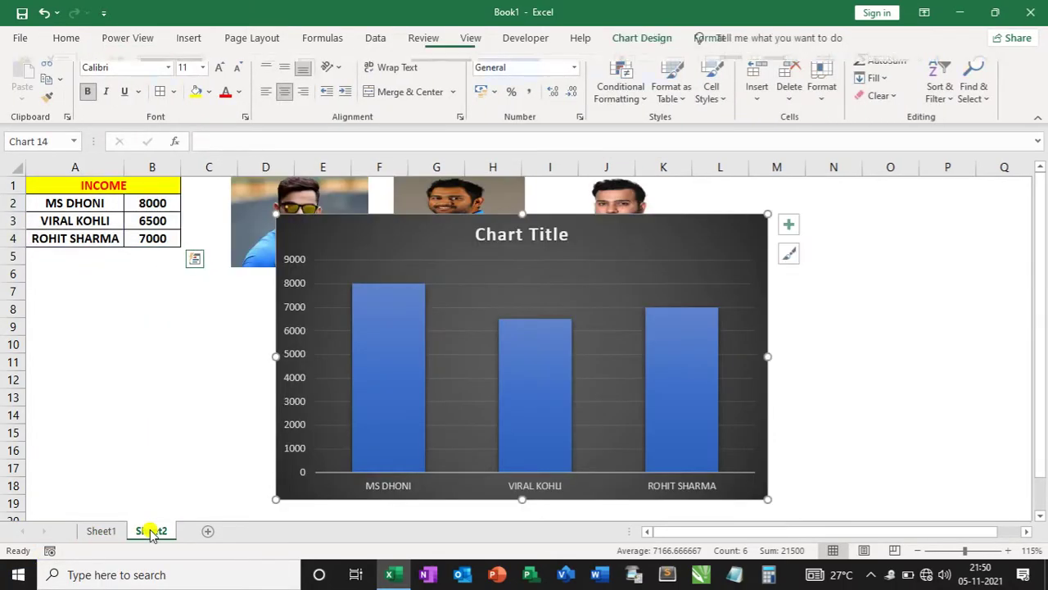
pyautogui.click(553, 230)
pyautogui.click(558, 235)
pyautogui.press('BackSpace')
pyautogui.press('BackSpace')
pyautogui.press('BackSpace')
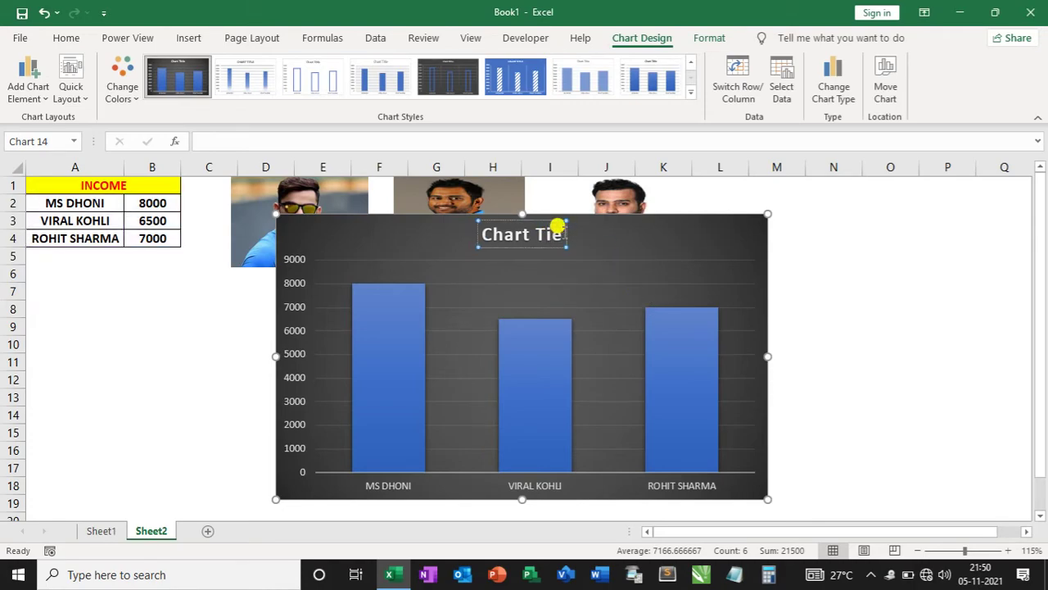
pyautogui.press('BackSpace')
pyautogui.press('BackSpace')
pyautogui.press('BackSpace')
pyautogui.press('BackSpace')
pyautogui.press('BackSpace')
pyautogui.press('BackSpace')
pyautogui.press('BackSpace')
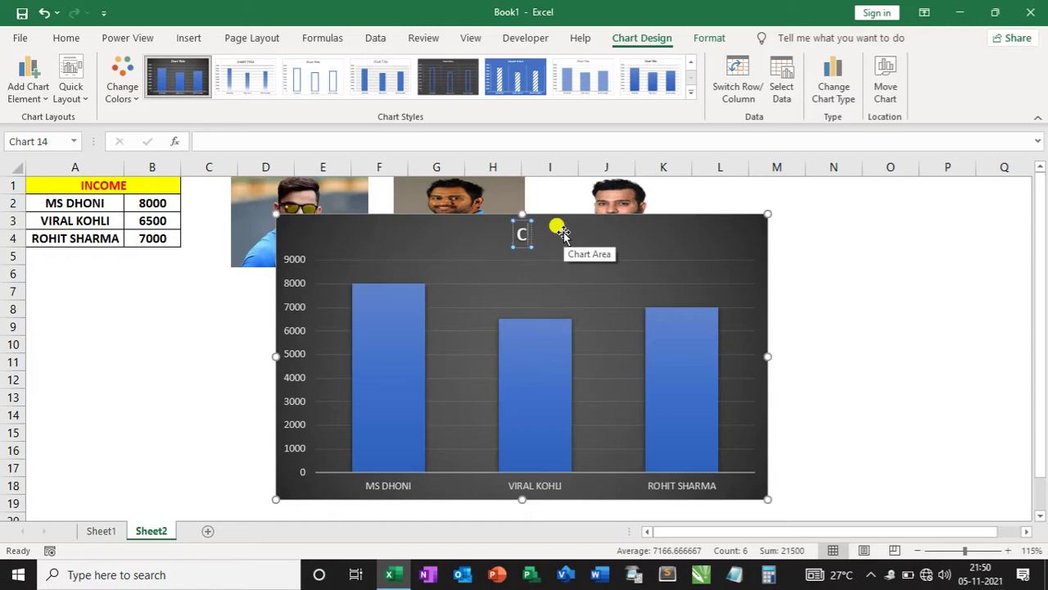
pyautogui.write('INC')
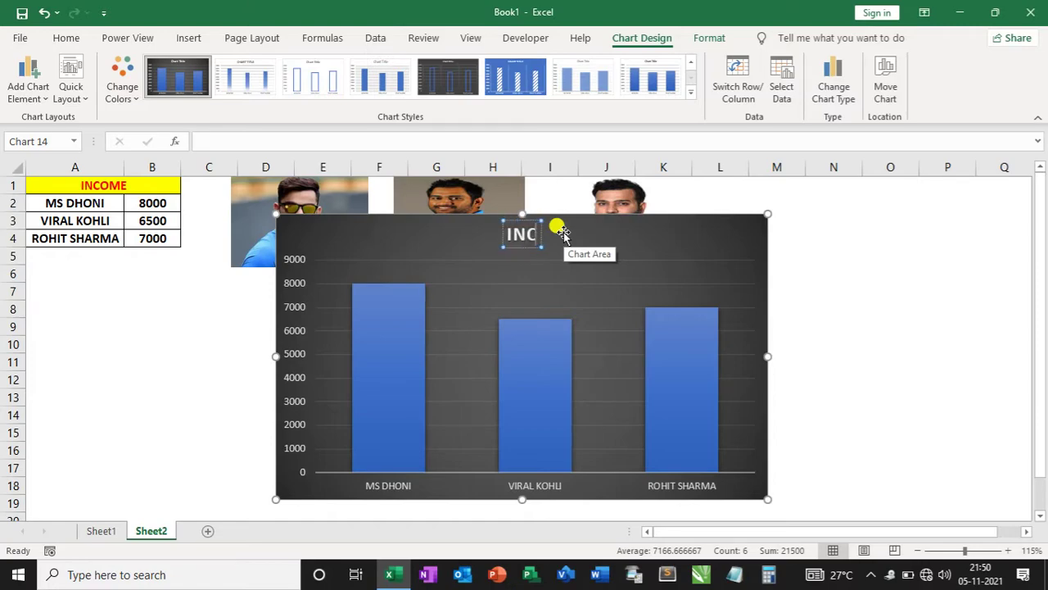
pyautogui.write('OME')
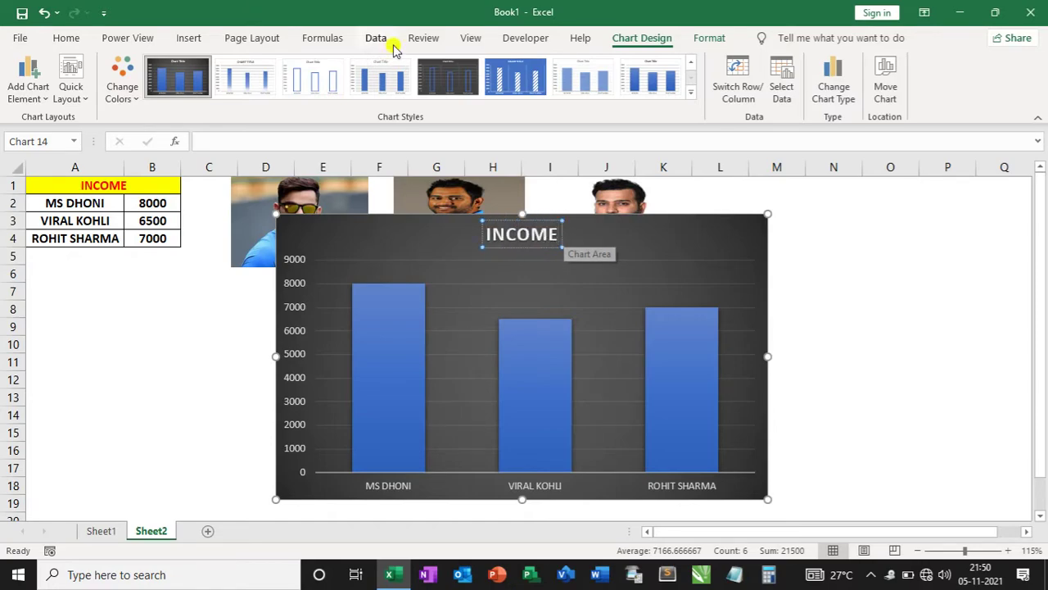
pyautogui.click(901, 255)
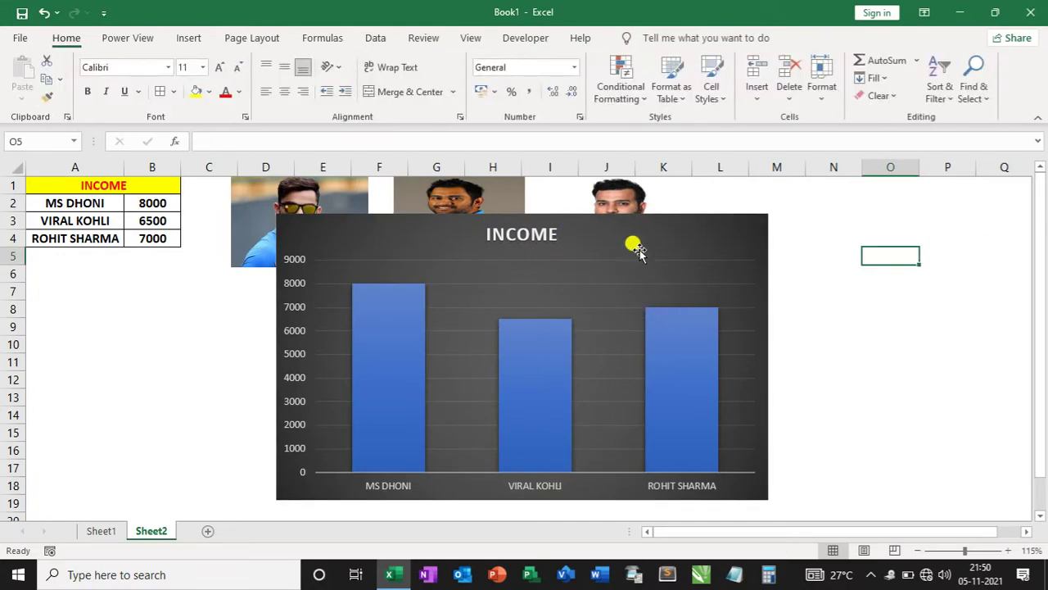
# - Shift the chart right and down, and move the MS Dhoni photo below the table
pyautogui.moveTo(635, 240); pyautogui.dragTo(703, 246)
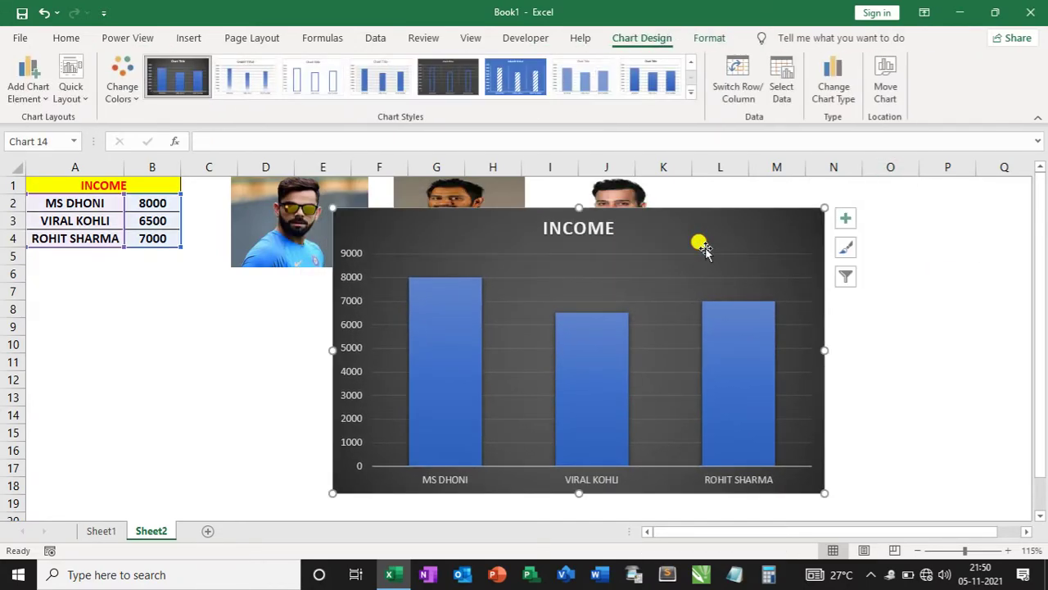
pyautogui.moveTo(660, 237); pyautogui.dragTo(667, 263)
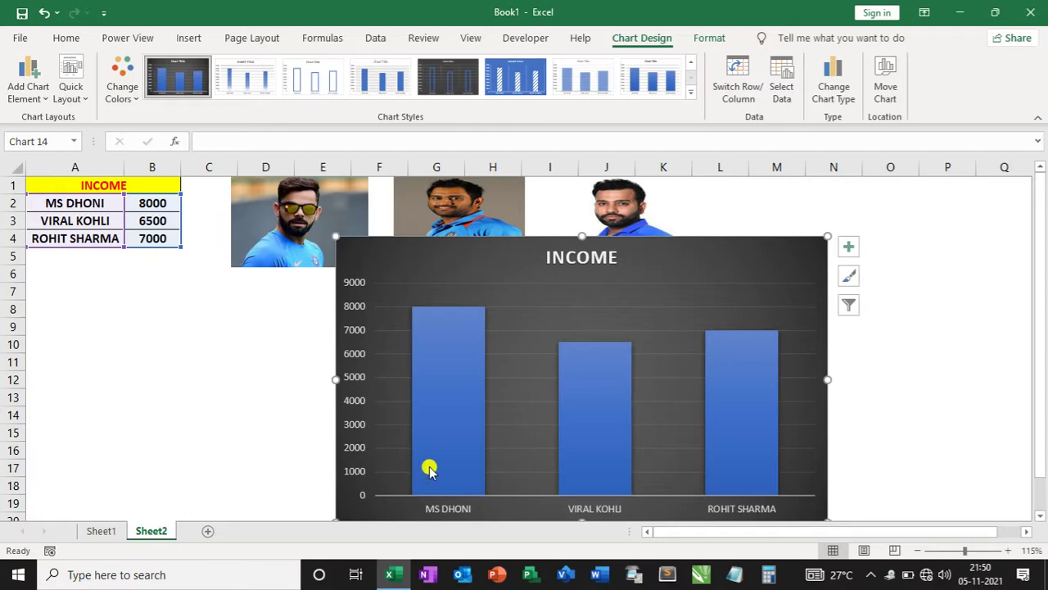
pyautogui.moveTo(468, 200); pyautogui.dragTo(175, 338)
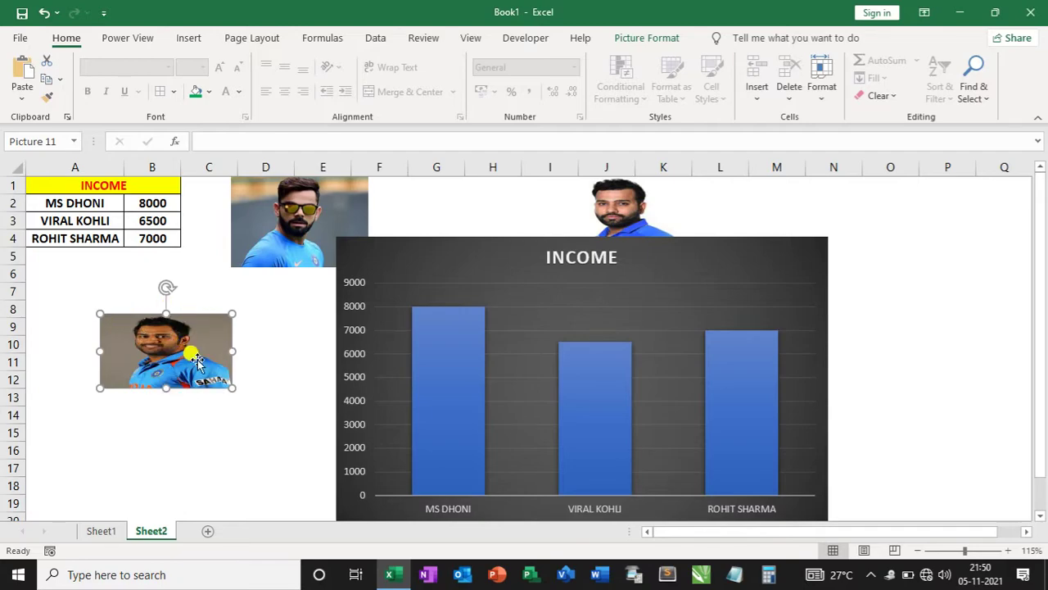
# - Paste the copied Dhoni photo as the fill of only the MS DHONI bar
pyautogui.click(447, 350)
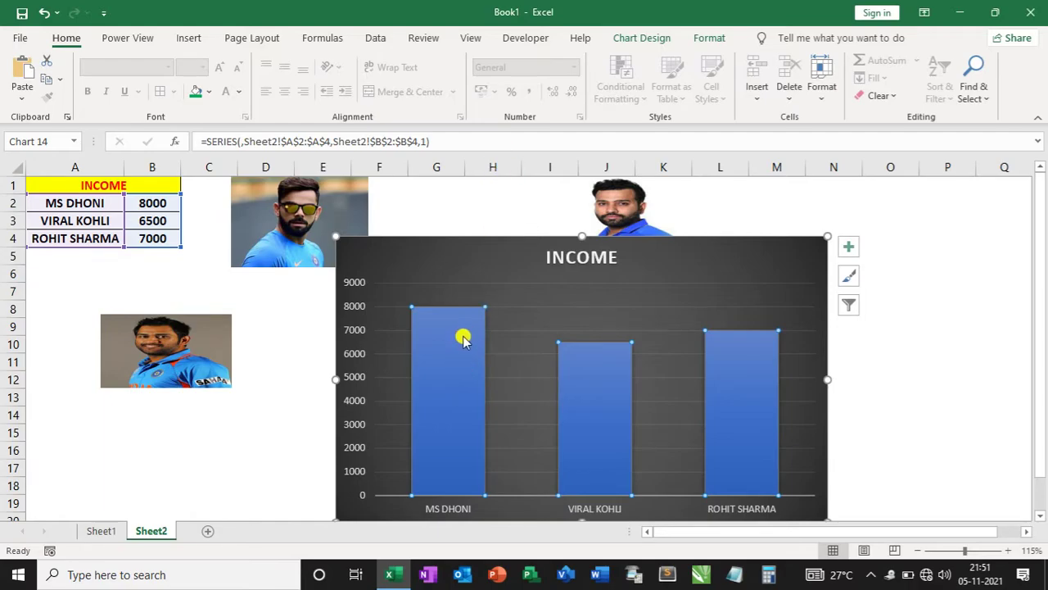
pyautogui.click(268, 414)
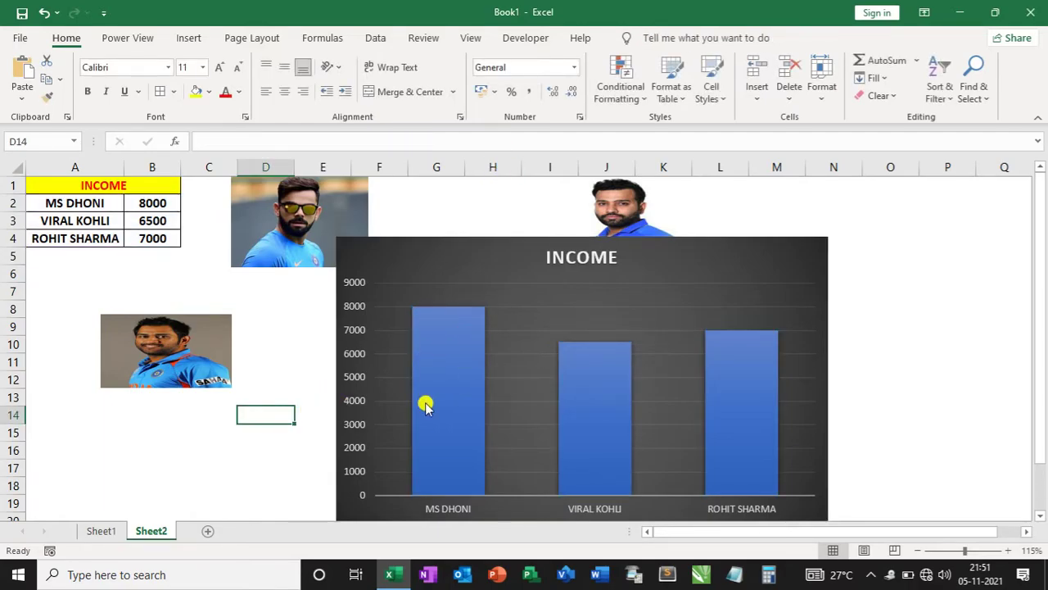
pyautogui.click(189, 360)
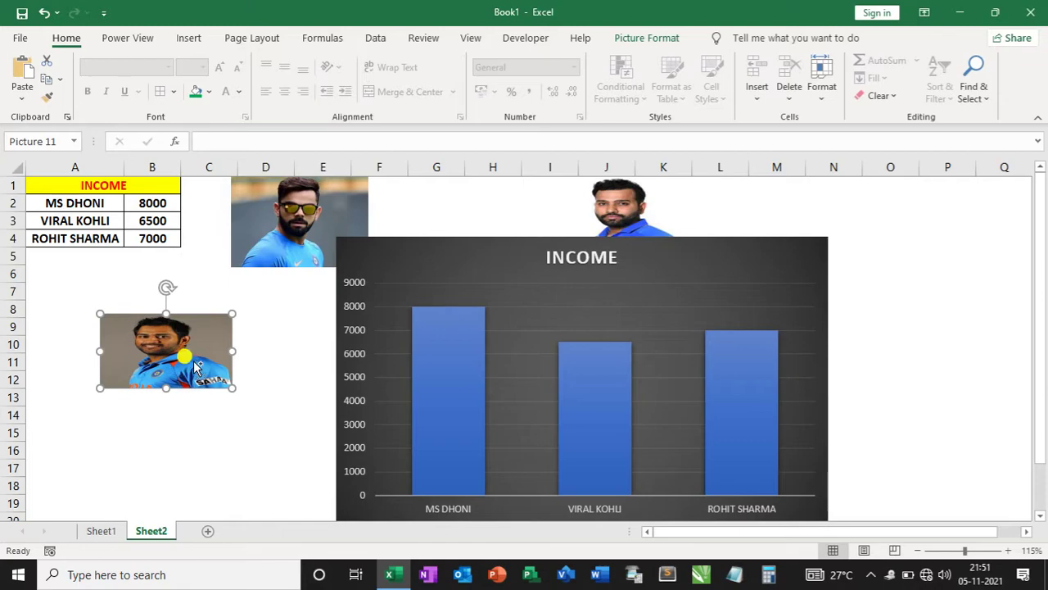
pyautogui.click(450, 378)
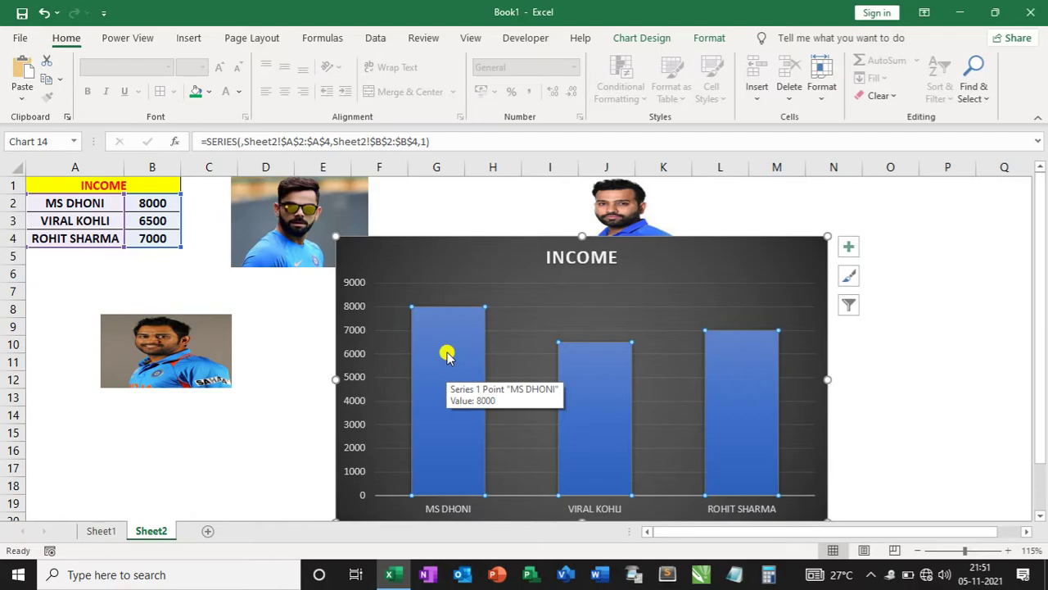
pyautogui.moveTo(448, 401)
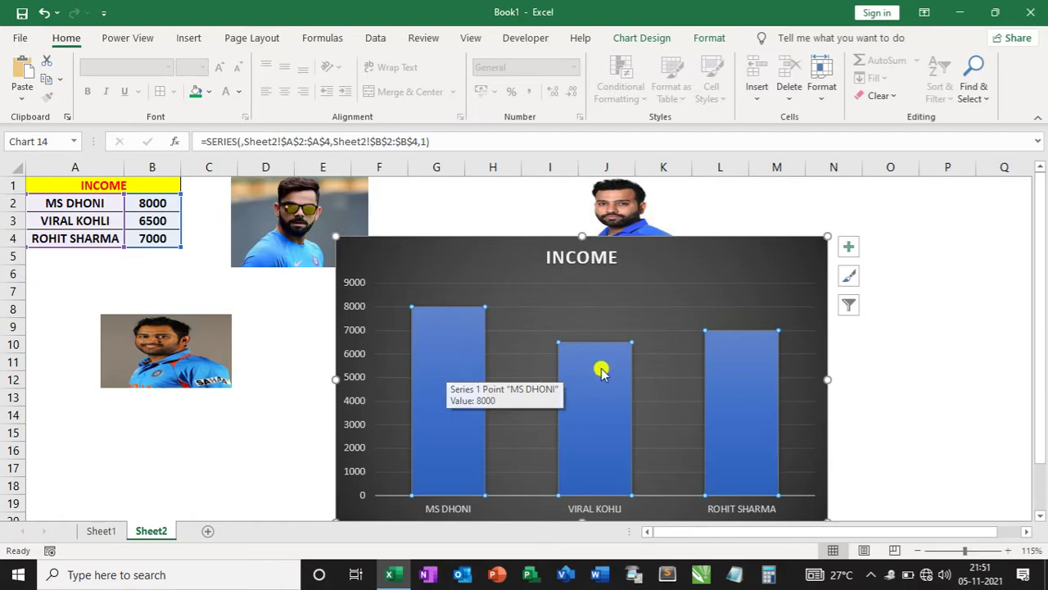
pyautogui.click(444, 354)
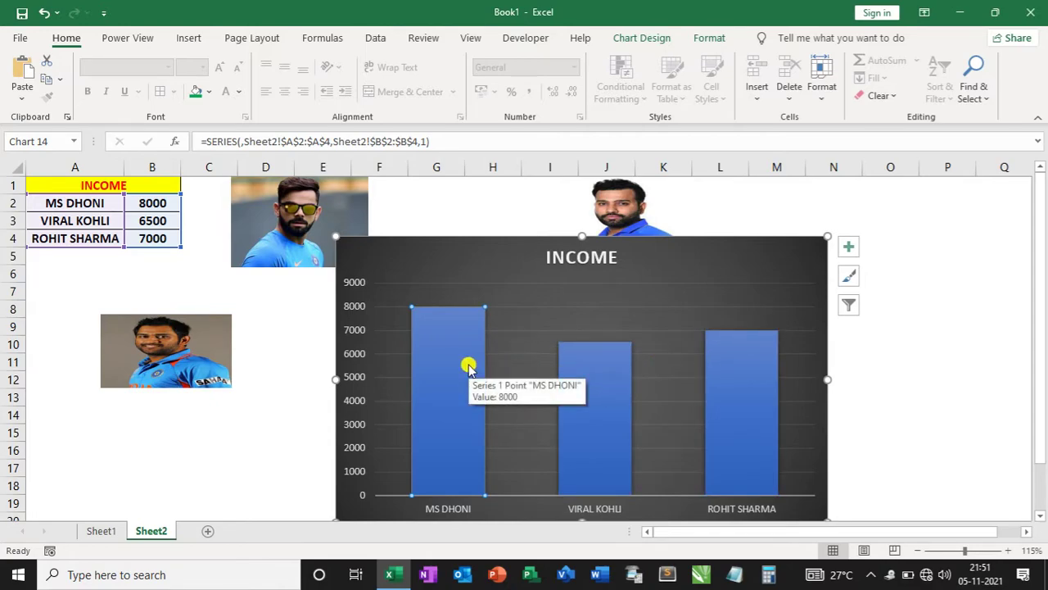
pyautogui.hotkey('ctrl', 'v')
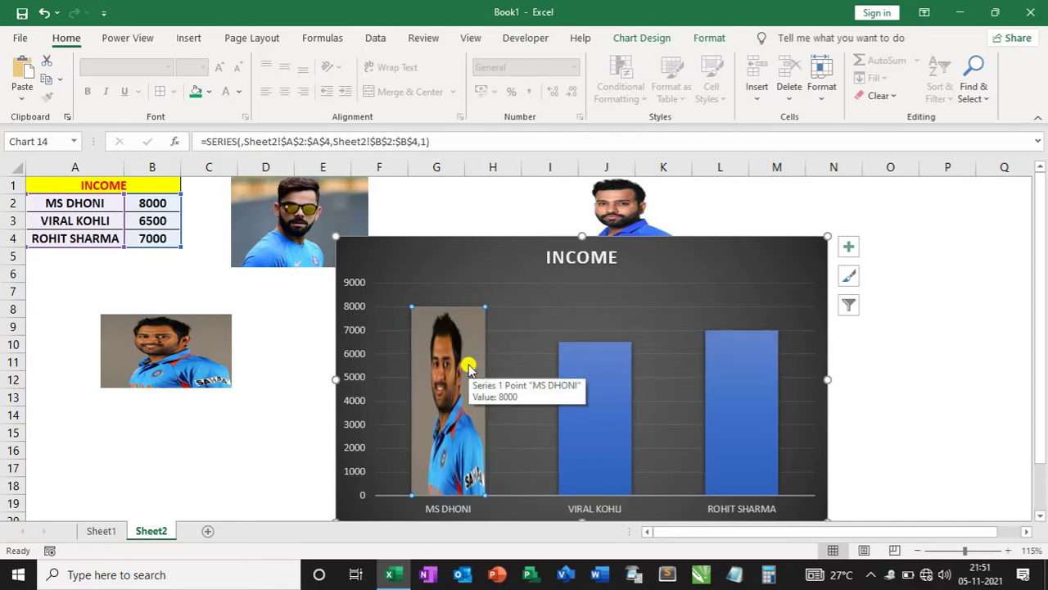
# - Fill the VIRAL KOHLI bar with the Kohli photo
pyautogui.click(227, 417)
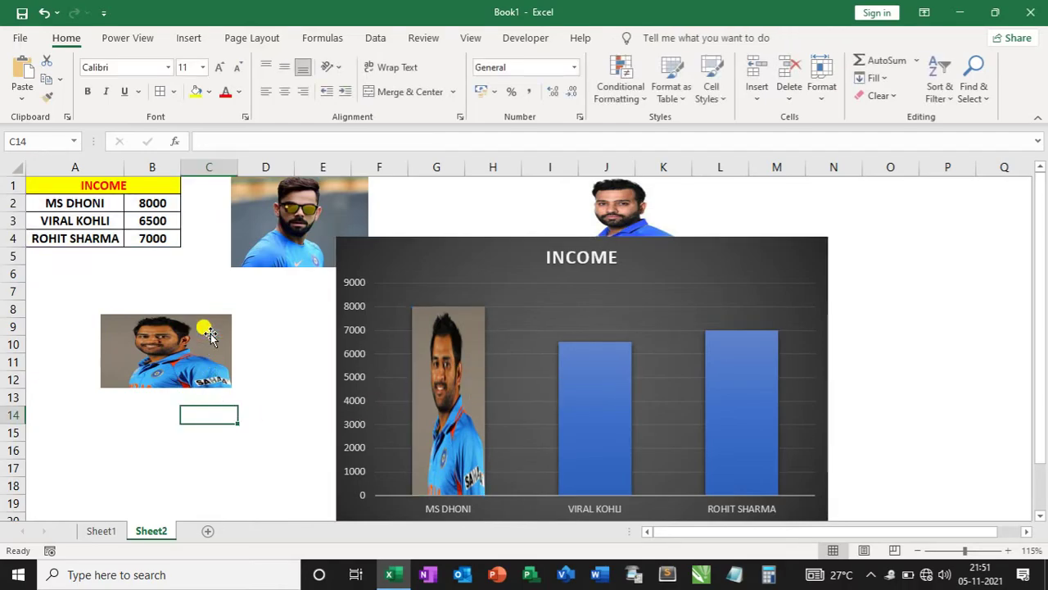
pyautogui.click(335, 227)
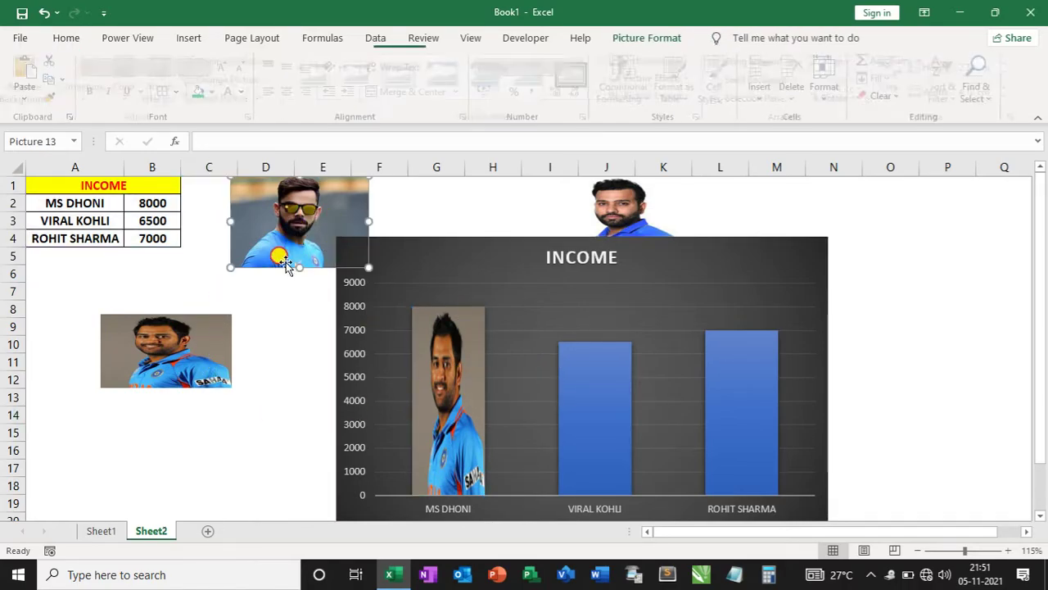
pyautogui.moveTo(259, 227)
pyautogui.mouseDown()
pyautogui.moveTo(214, 286)
pyautogui.moveTo(156, 315)
pyautogui.mouseUp()
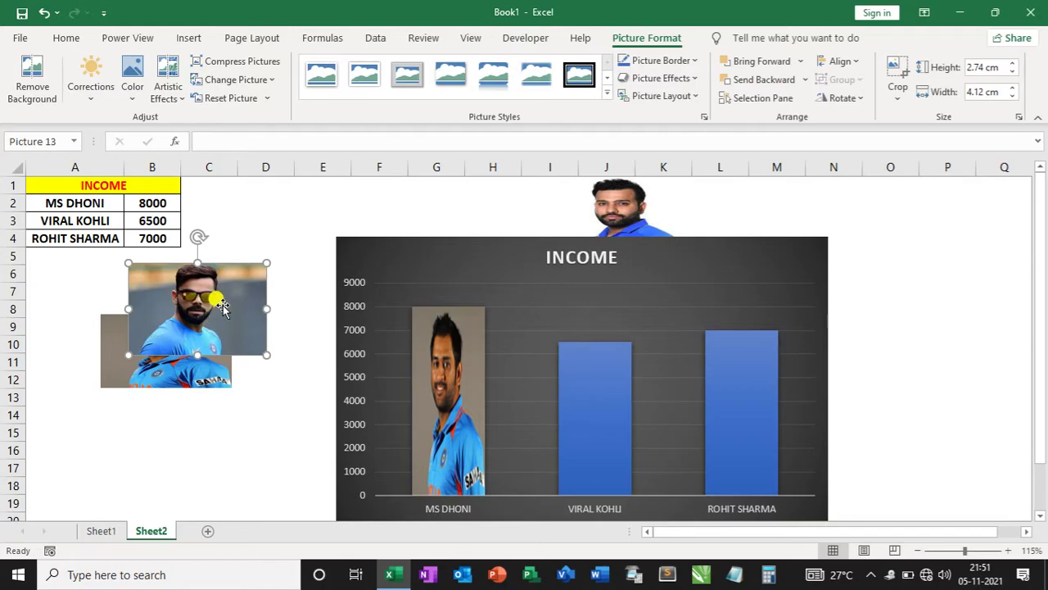
pyautogui.click(599, 381)
pyautogui.doubleClick(599, 381)
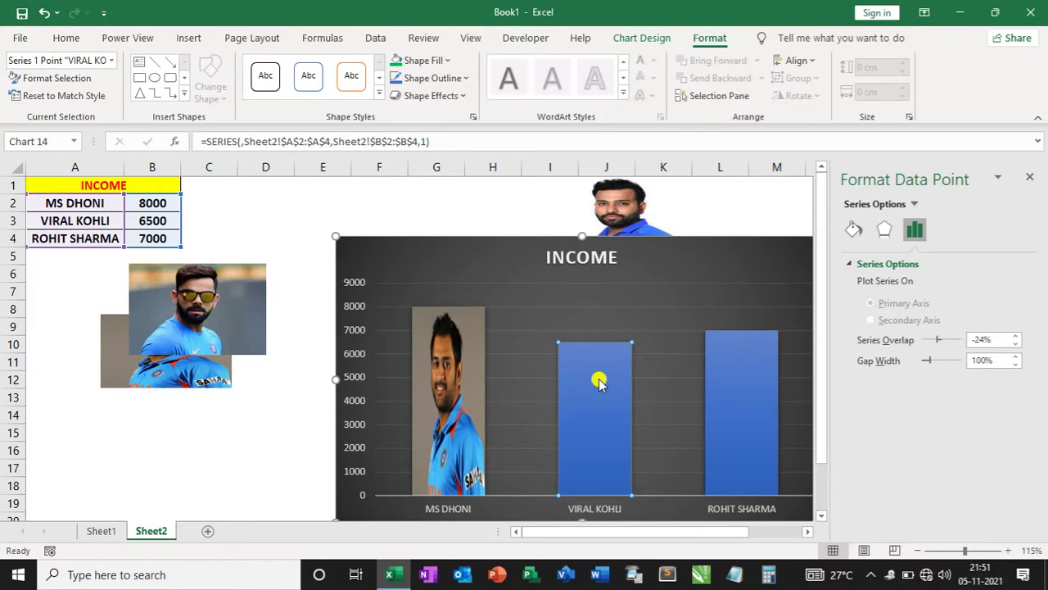
pyautogui.hotkey('ctrl', 'v')
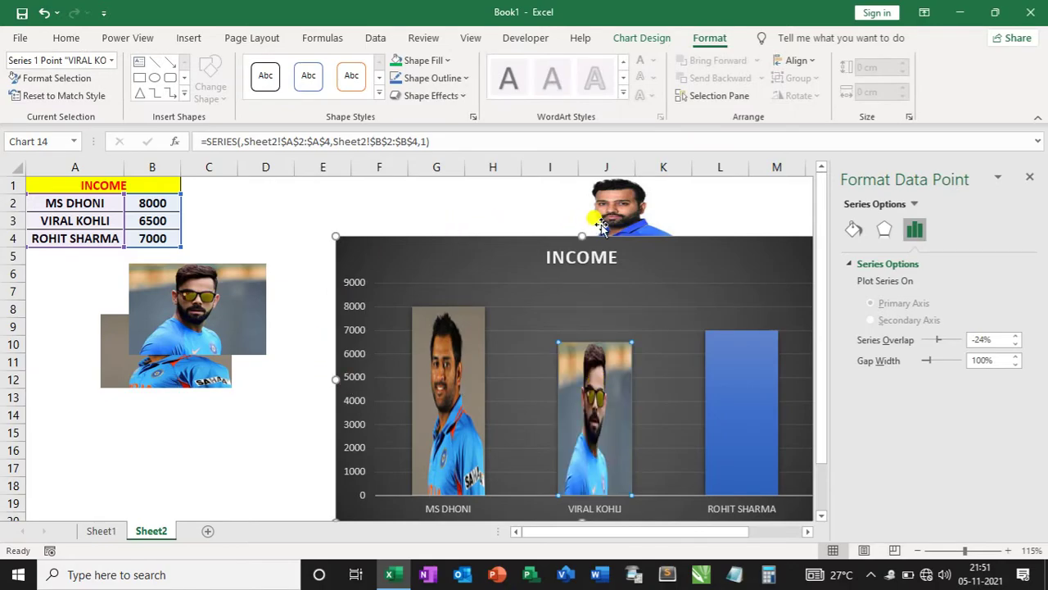
# - Fill the ROHIT SHARMA bar with Rohit's photo, close the format pane, and delete the loose Rohit picture
pyautogui.click(622, 210)
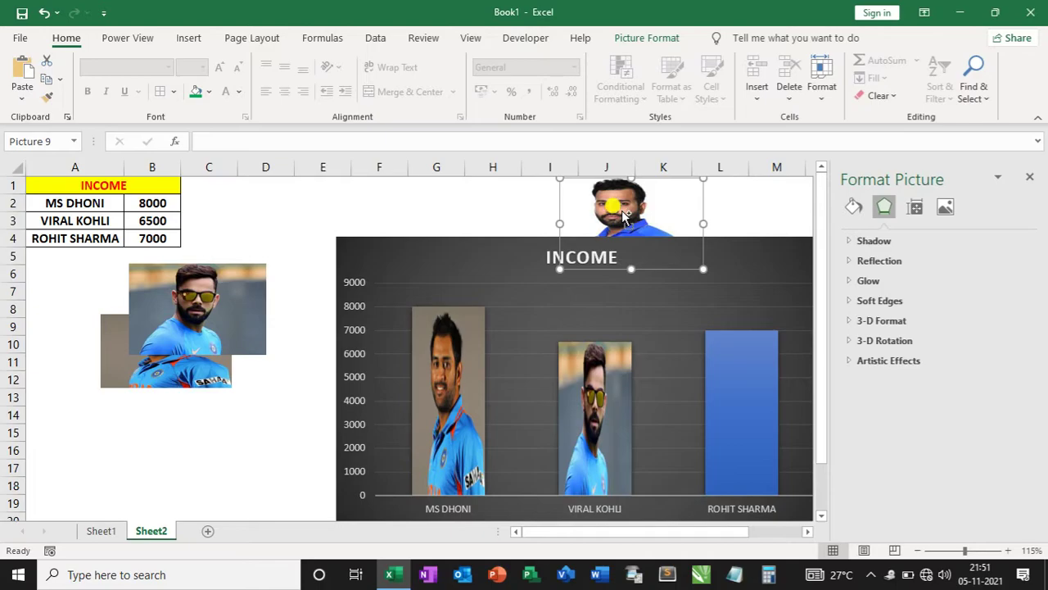
pyautogui.click(749, 374)
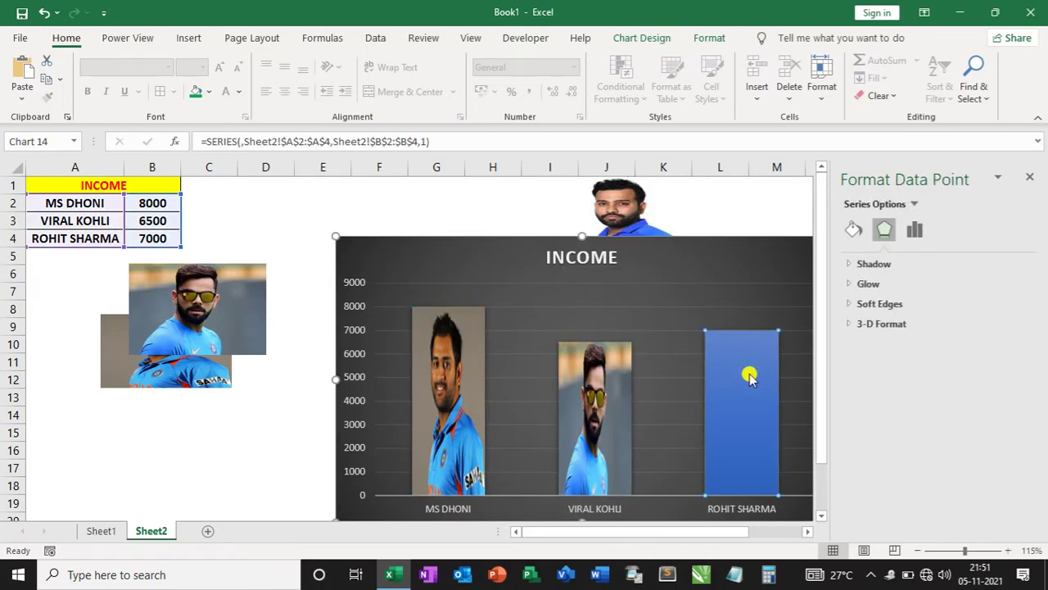
pyautogui.hotkey('ctrl', 'v')
pyautogui.click(1030, 177)
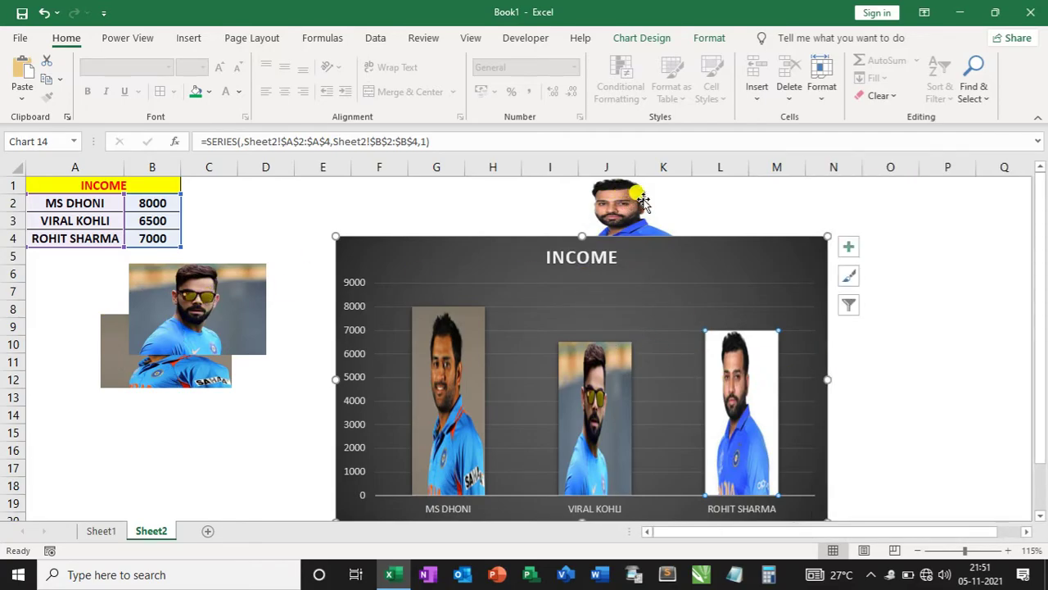
pyautogui.moveTo(627, 194)
pyautogui.mouseDown()
pyautogui.moveTo(478, 237)
pyautogui.moveTo(139, 397)
pyautogui.moveTo(99, 445)
pyautogui.mouseUp()
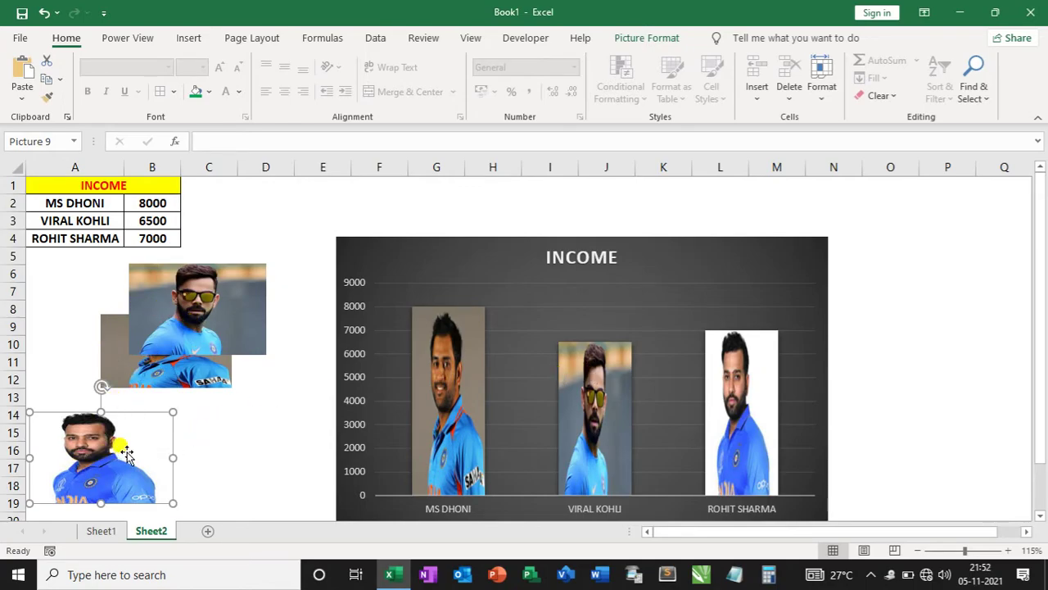
pyautogui.press('Delete')
pyautogui.click(215, 323)
# - Delete the loose Kohli and Dhoni photos, then move the chart up-left and make it slightly taller
pyautogui.press('Delete')
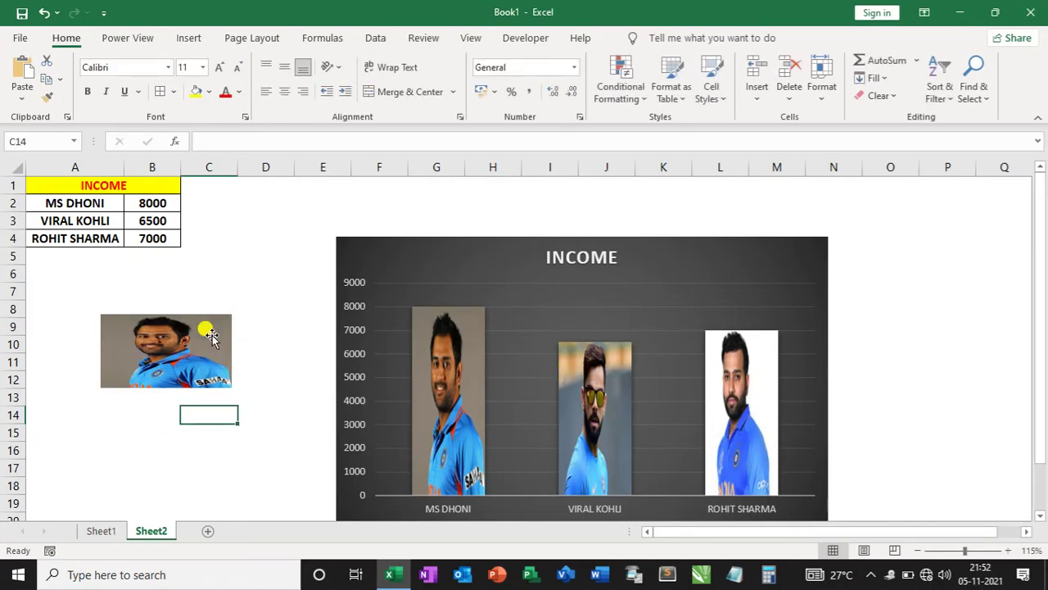
pyautogui.click(186, 356)
pyautogui.press('Delete')
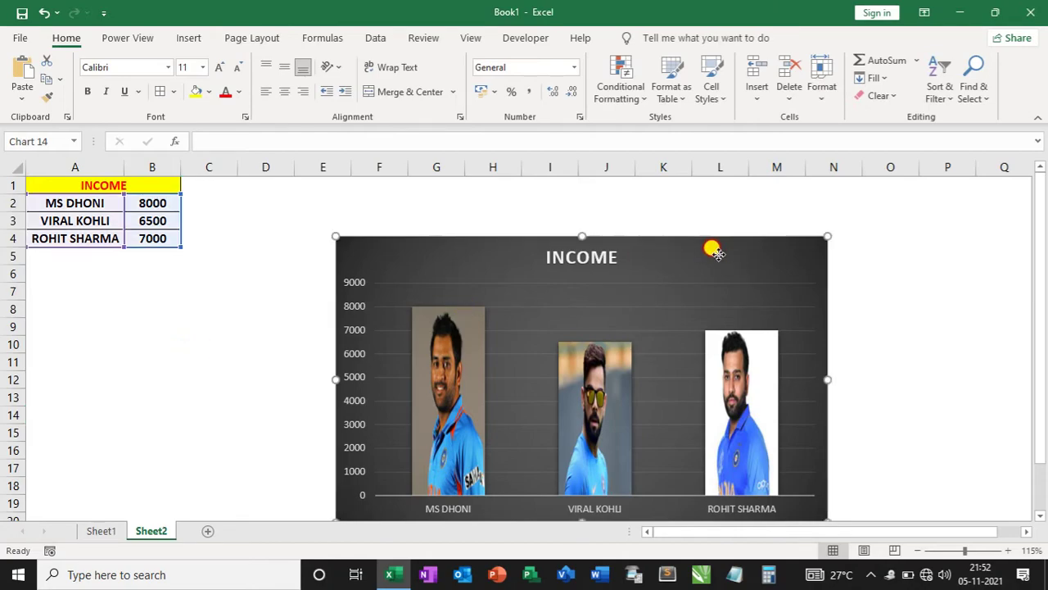
pyautogui.moveTo(736, 257); pyautogui.dragTo(624, 221)
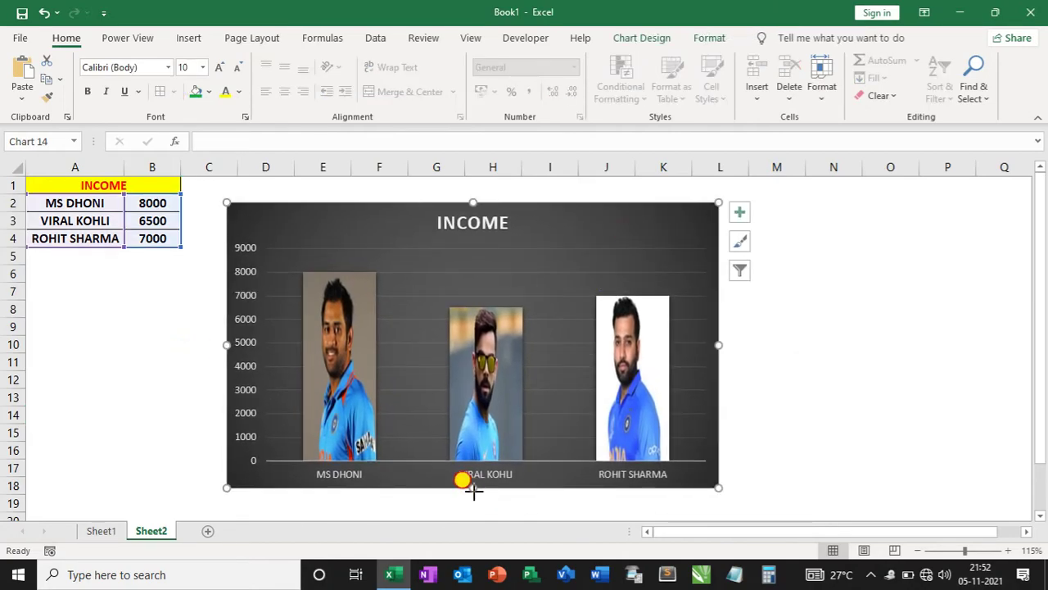
pyautogui.moveTo(474, 489); pyautogui.dragTo(474, 497)
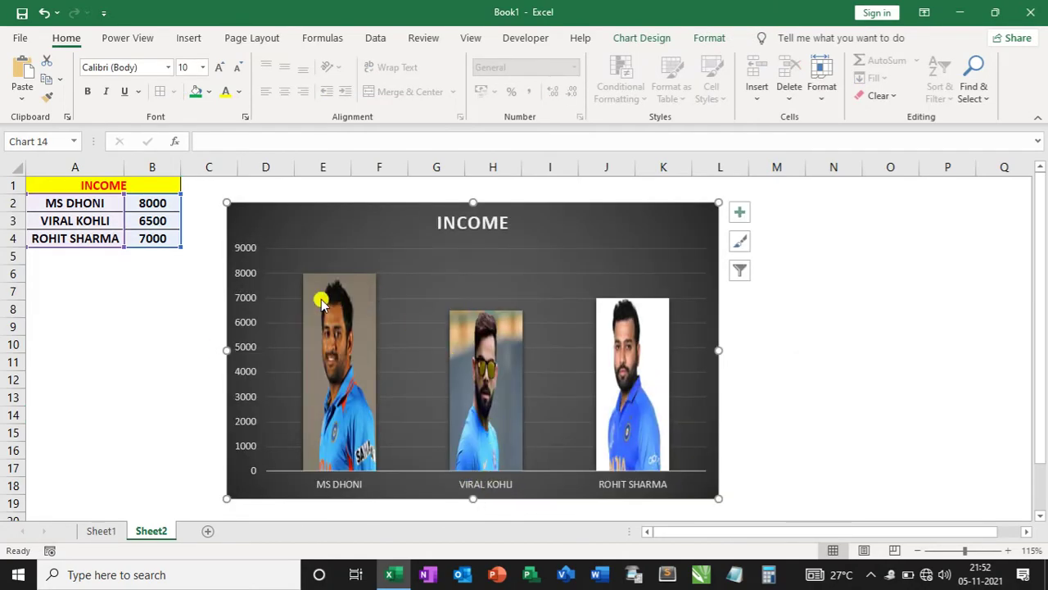
# - Add data labels showing the values above the photo bars
pyautogui.click(104, 533)
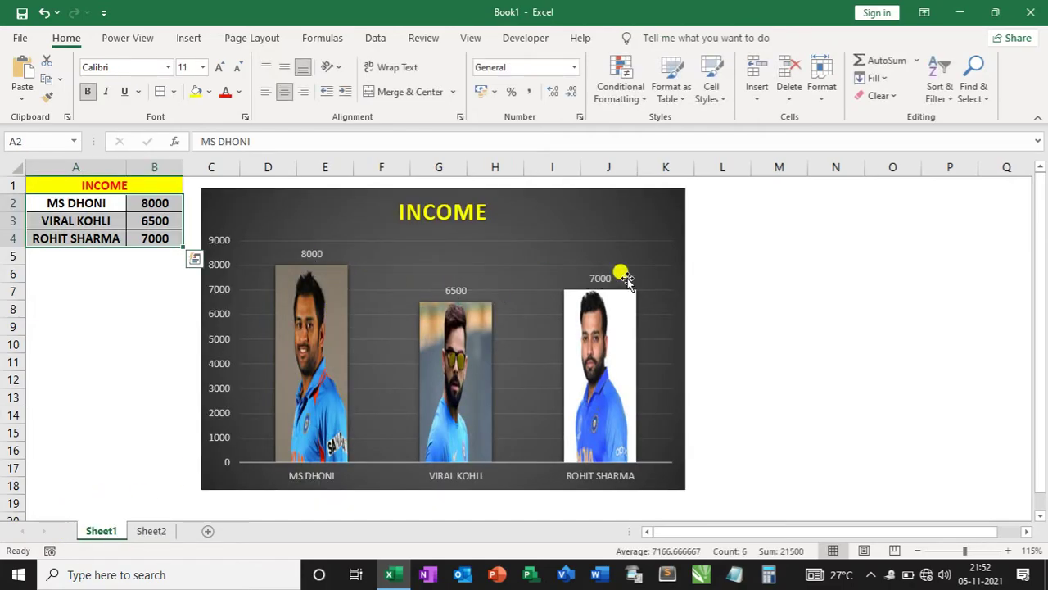
pyautogui.click(153, 531)
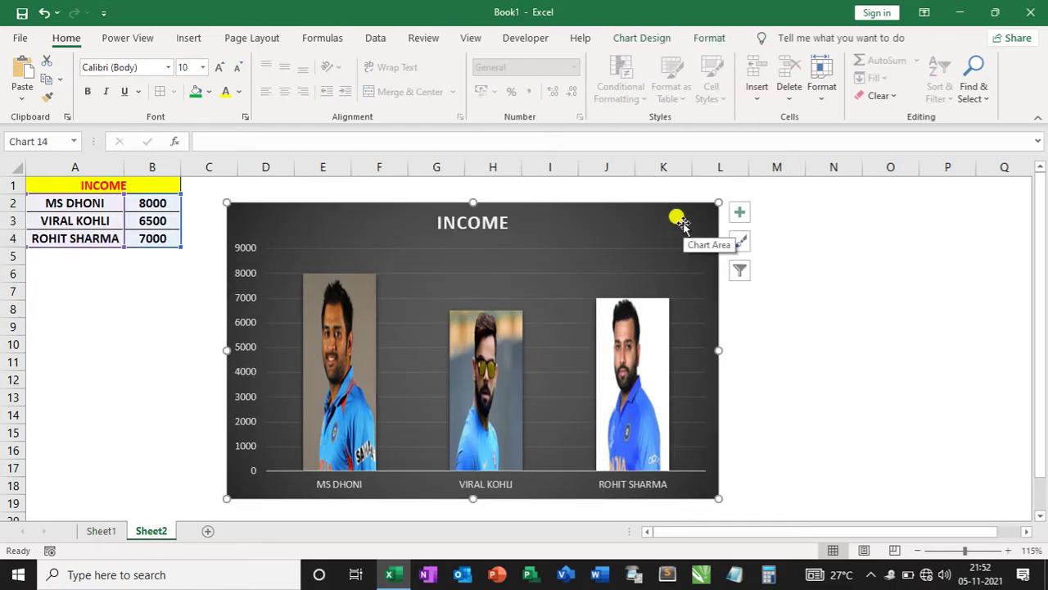
pyautogui.click(741, 215)
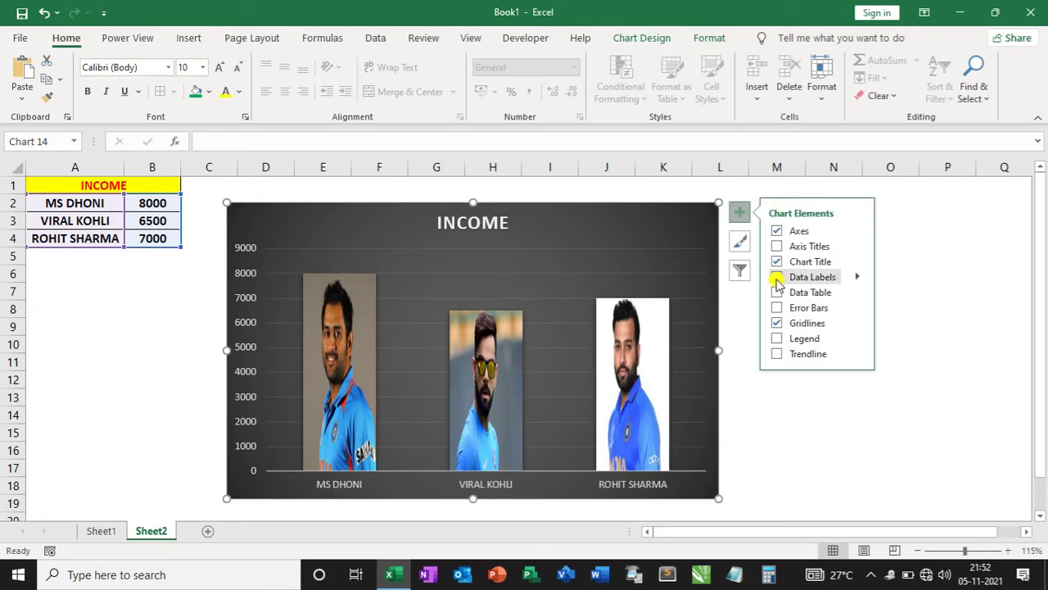
pyautogui.click(777, 278)
pyautogui.click(777, 277)
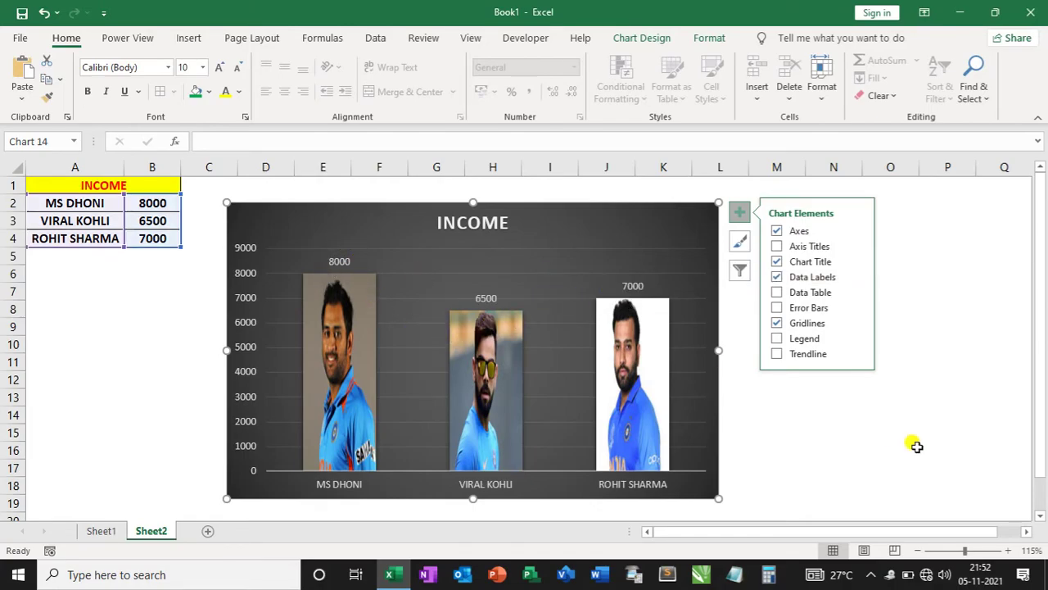
pyautogui.click(851, 447)
# - Give the INCOME chart title a green fill
pyautogui.click(479, 222)
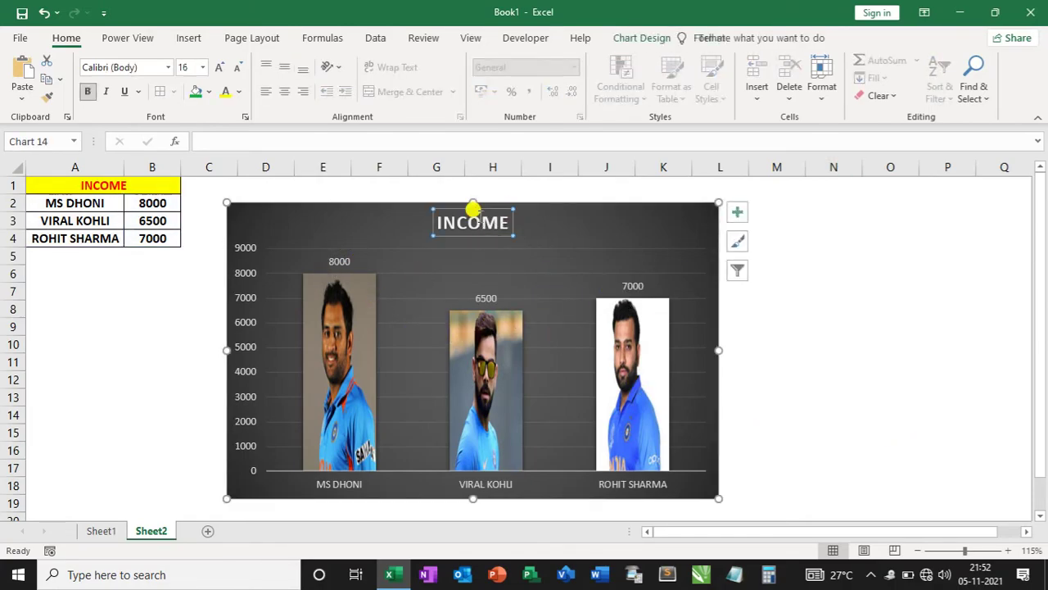
pyautogui.click(194, 95)
pyautogui.click(827, 267)
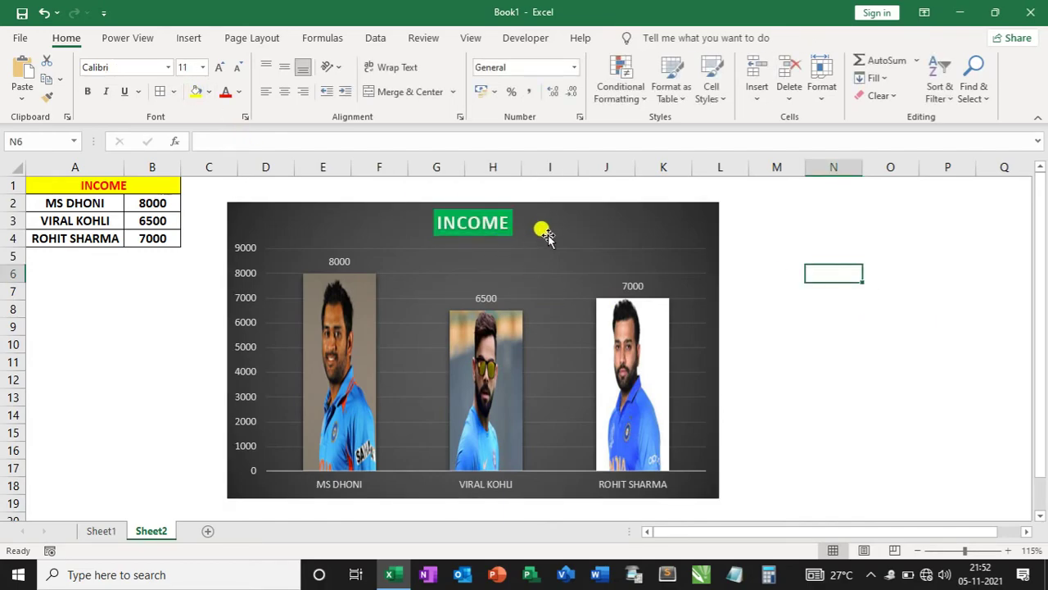
# - Enter 9500 in B3, 7512 in B4 and 15000 in B2 to update the chart
pyautogui.click(166, 221)
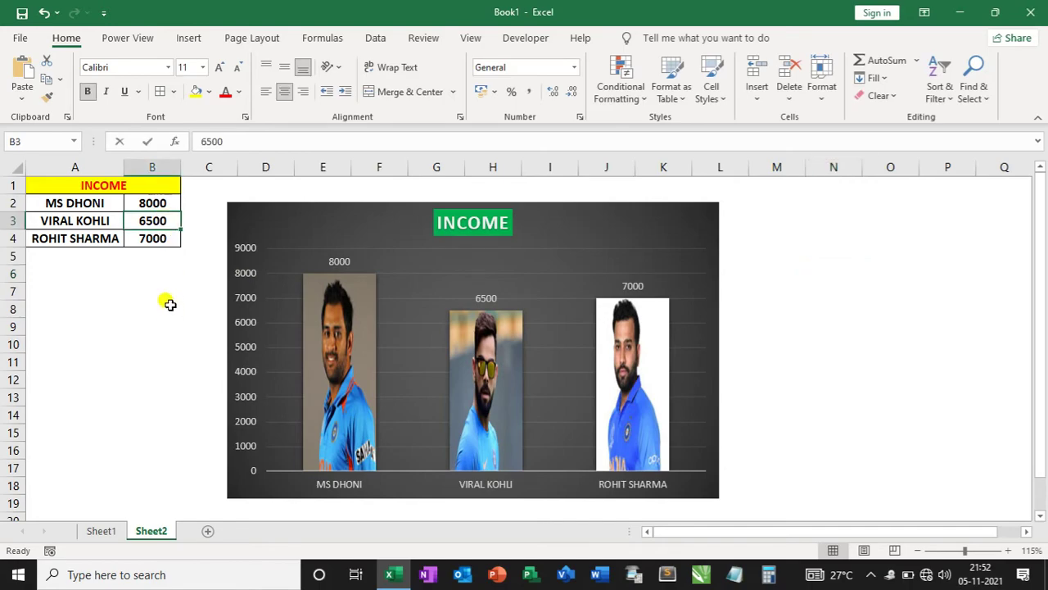
pyautogui.write('95')
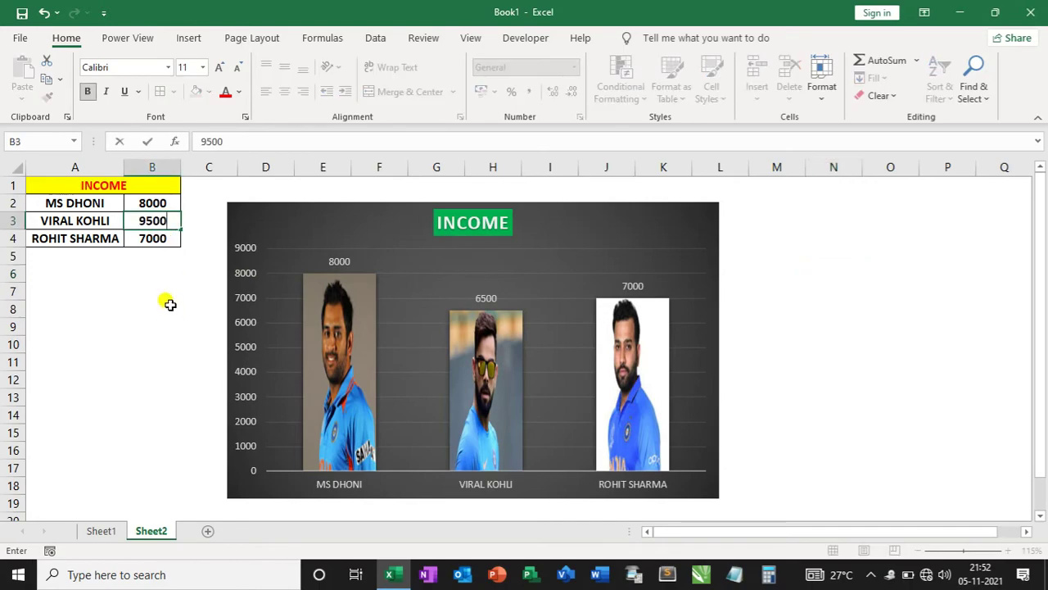
pyautogui.press('Return')
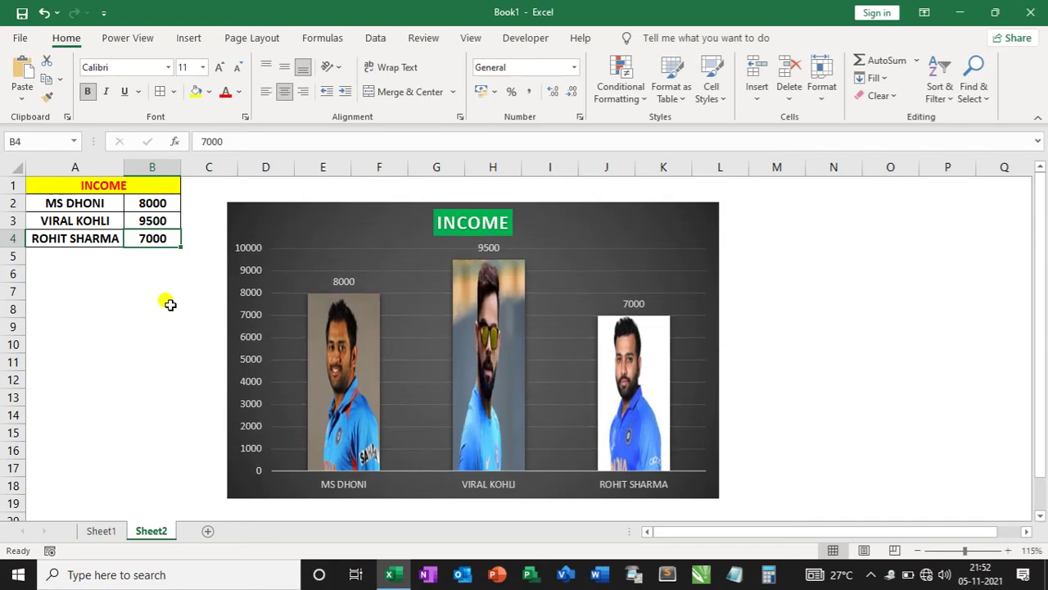
pyautogui.write('7512')
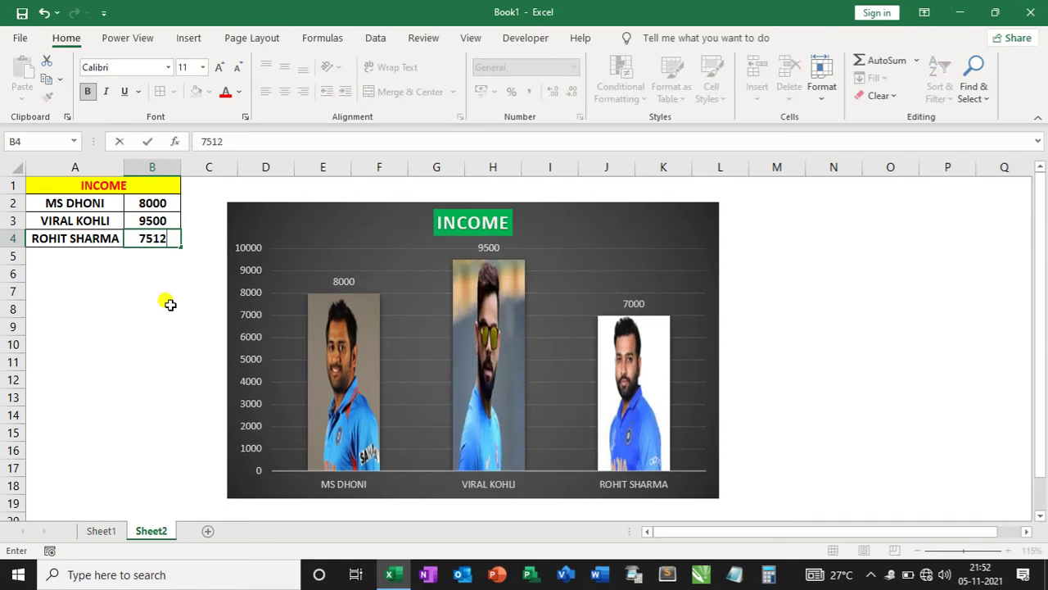
pyautogui.press('Return')
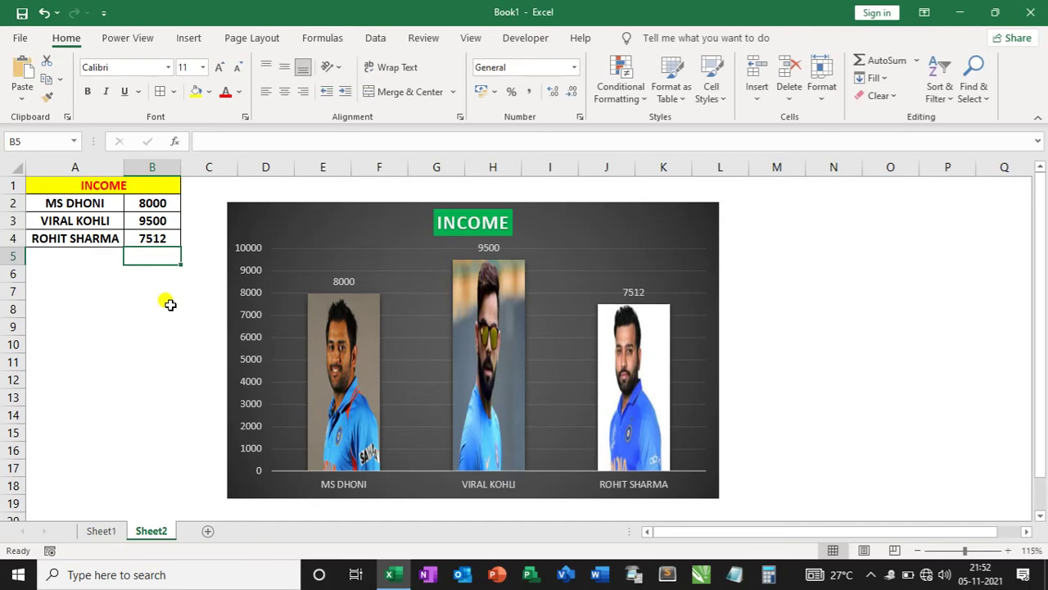
pyautogui.press('Up')
pyautogui.press('Up')
pyautogui.press('Up')
pyautogui.write('1')
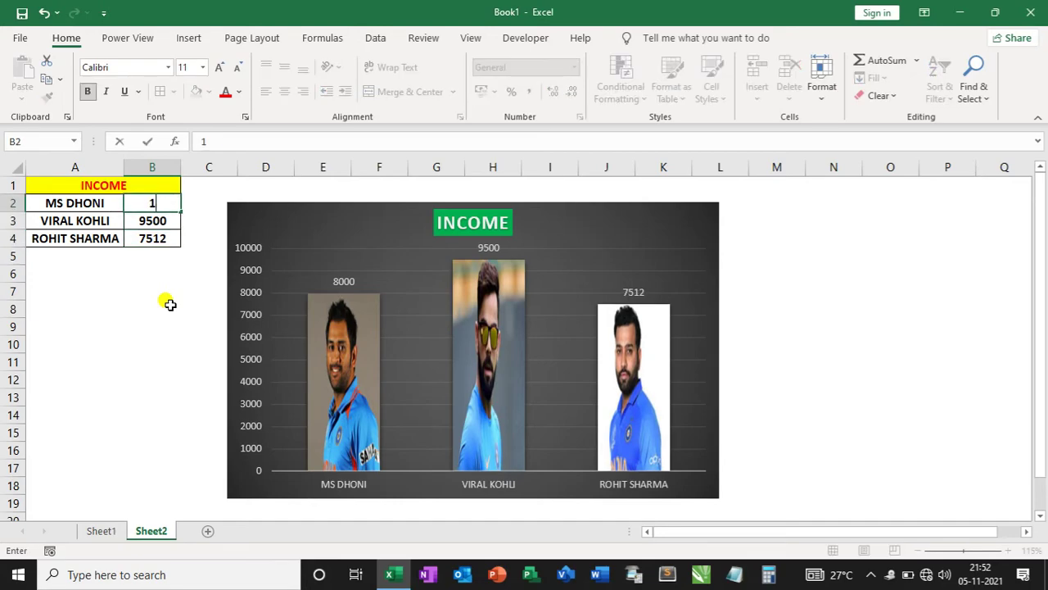
pyautogui.press('Return')
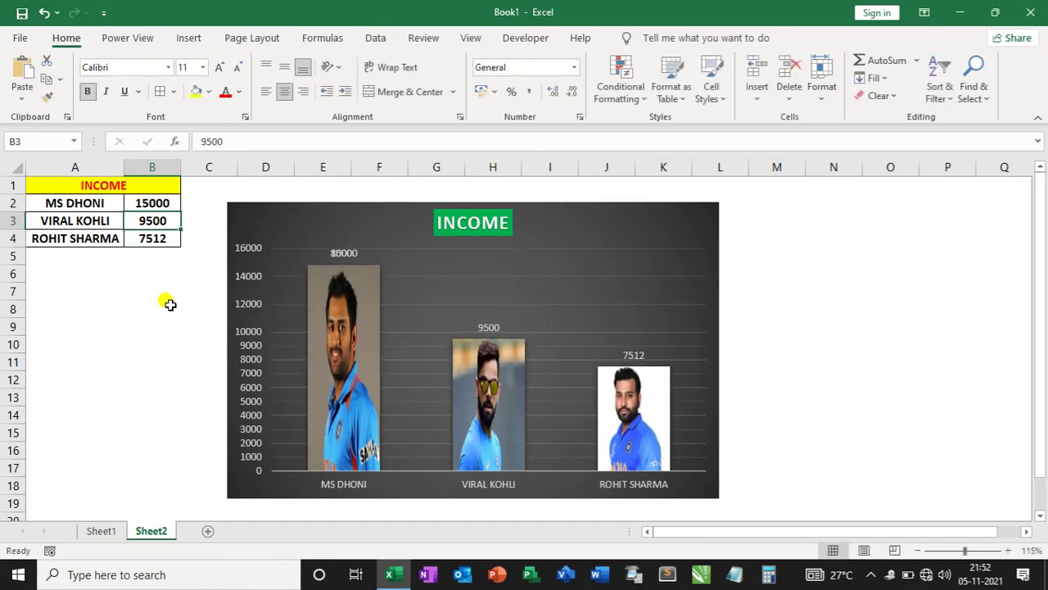